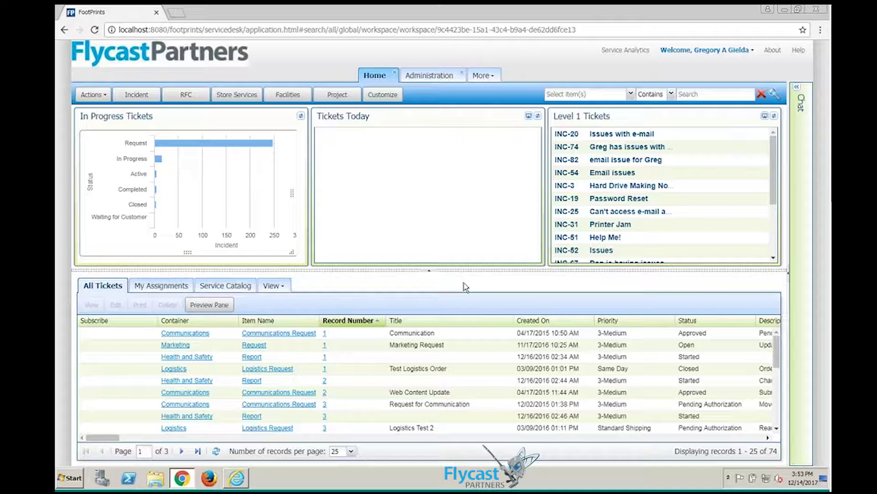
Collapse the widgets area, then start a new Project ticket and review its Functional Area and Priority choices.
left_click(420, 274)
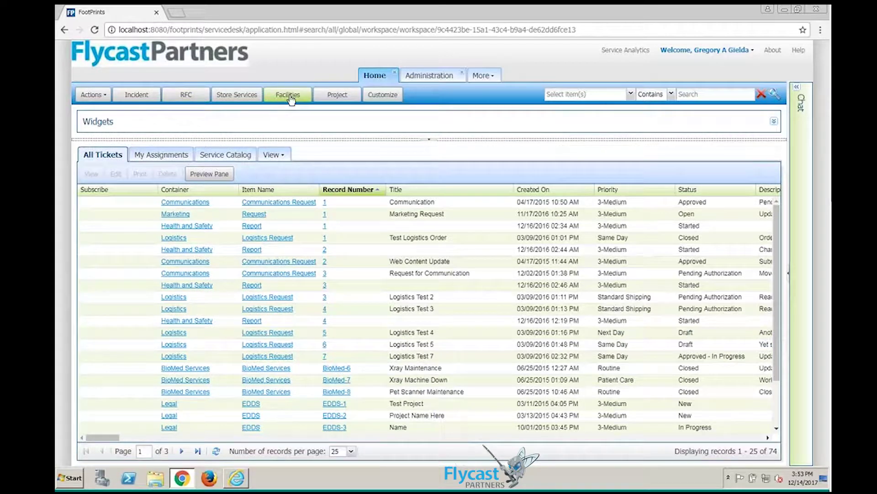
left_click(336, 96)
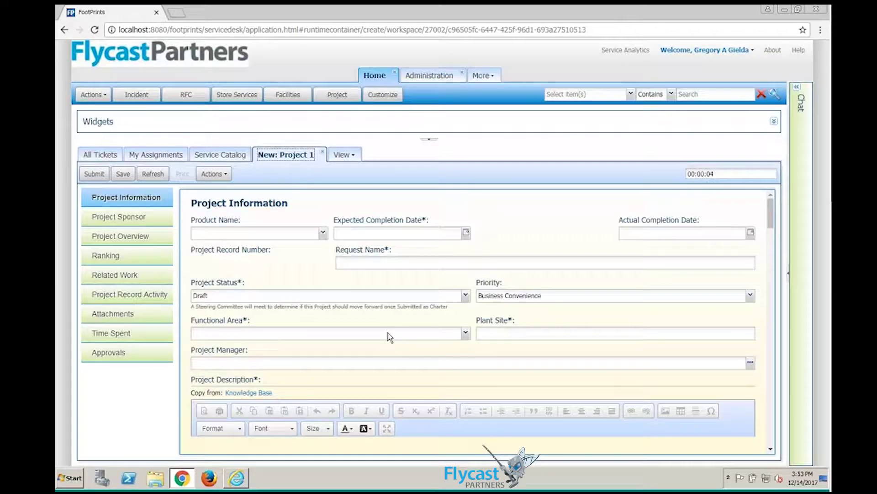
left_click(466, 333)
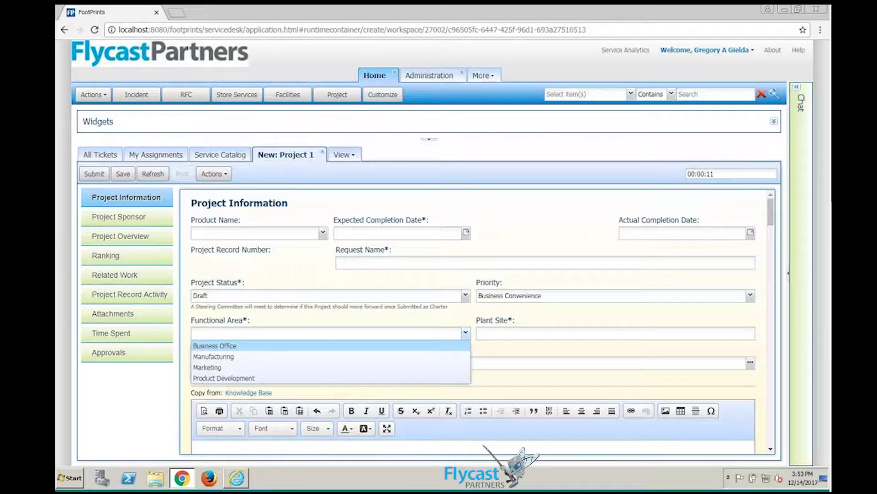
left_click(750, 296)
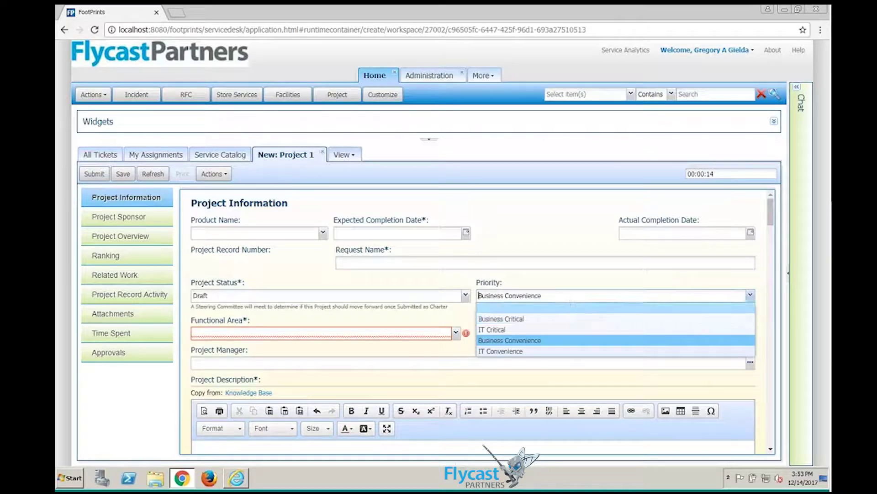
left_click(543, 231)
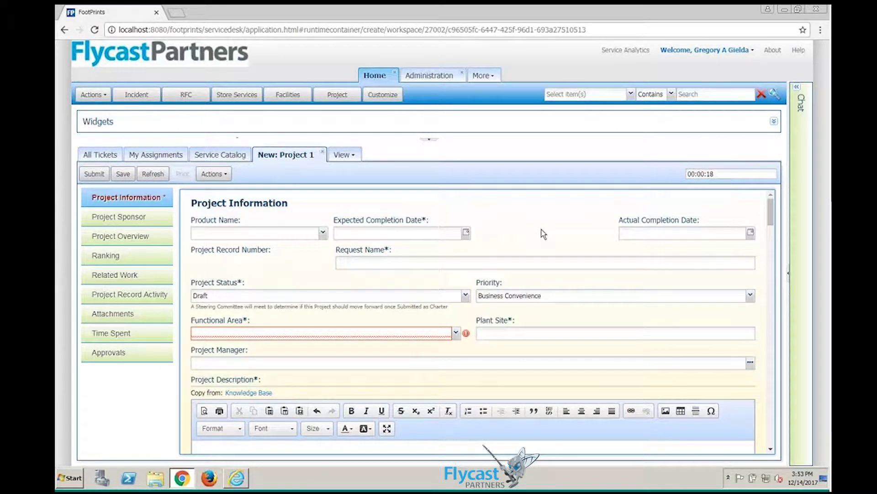
Start a new Facilities ticket, then bring back the widgets area above the My Assignments list.
left_click(293, 98)
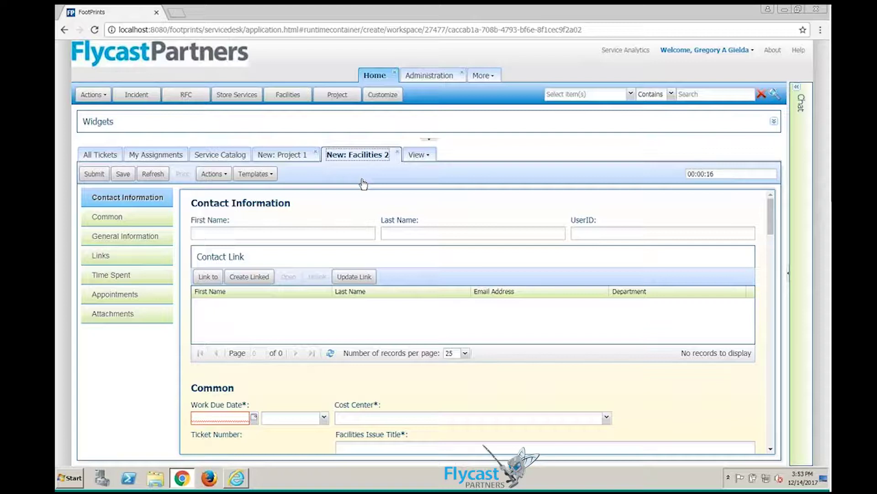
left_click(430, 140)
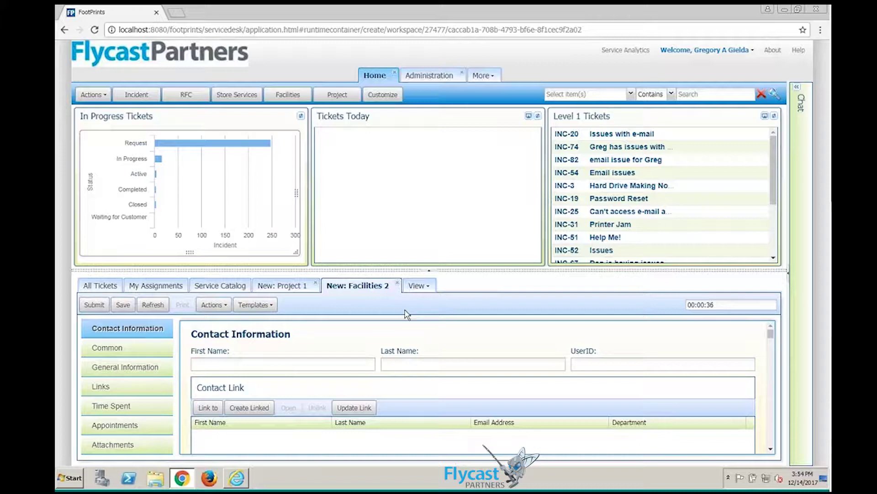
left_click(171, 289)
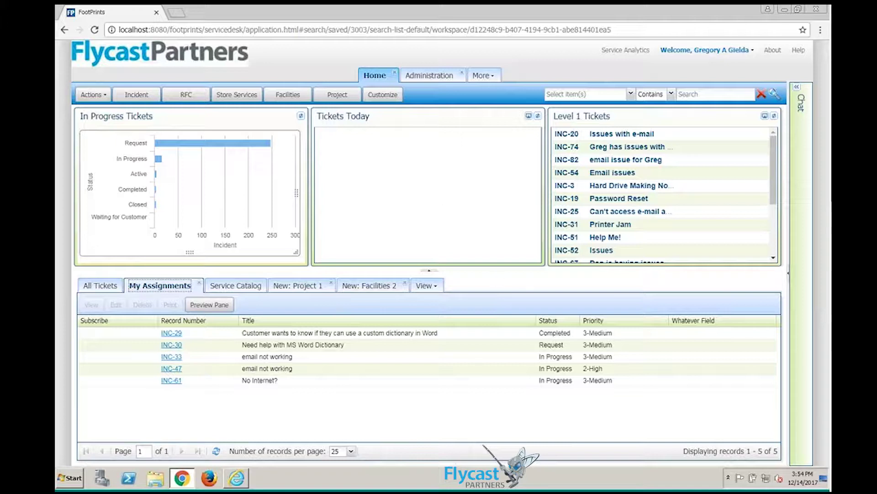
Refresh the Tickets Today widget and open the workstation order ticket listed in it.
left_click(538, 117)
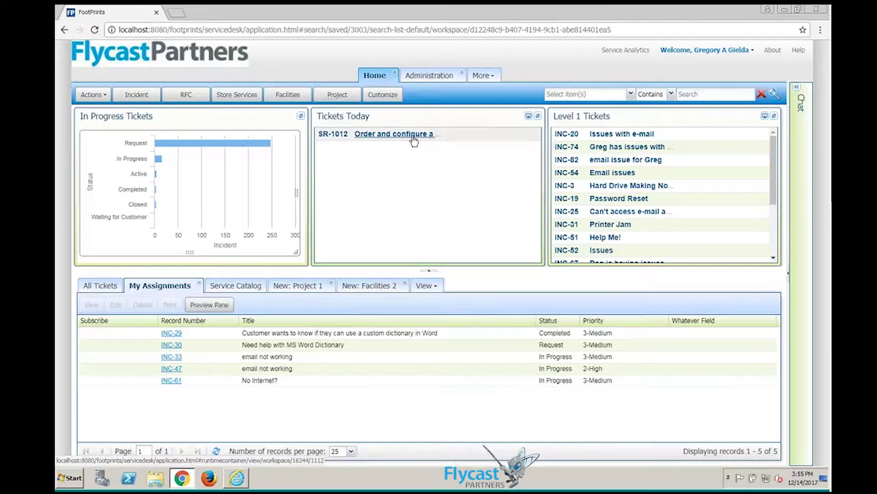
left_click(414, 135)
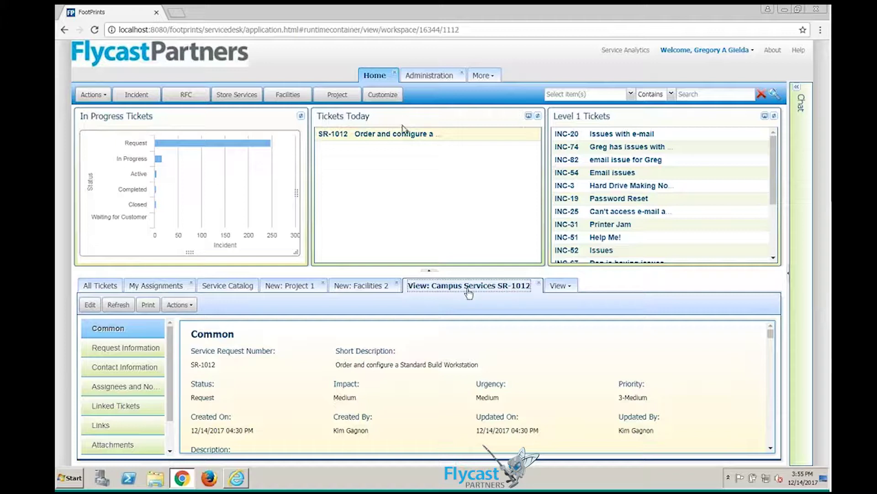
Open the Home console customization with its View Properties expanded, and try narrowing the In Progress Tickets chart before restoring its width.
left_click(383, 96)
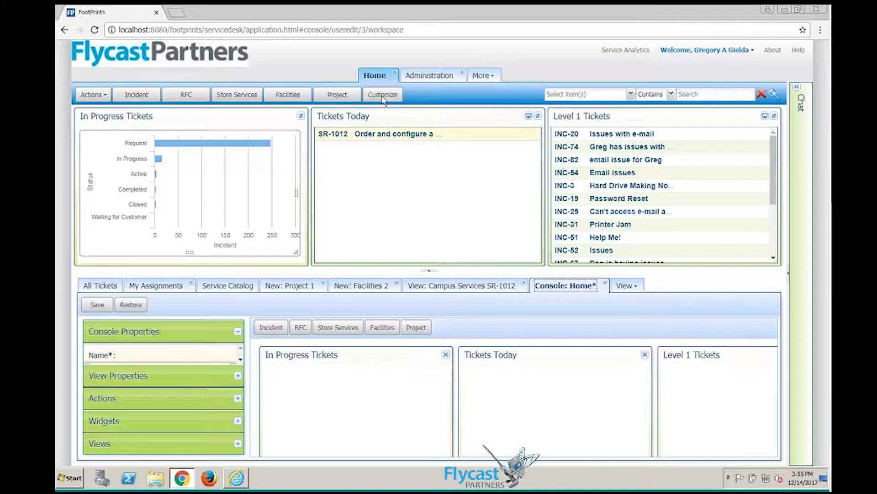
left_click(238, 375)
left_click_drag(295, 177, 230, 176)
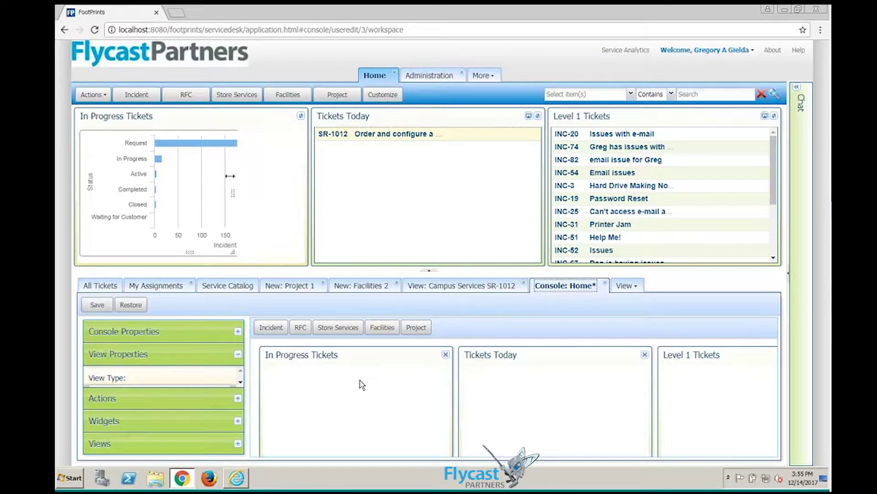
left_click_drag(230, 192, 297, 190)
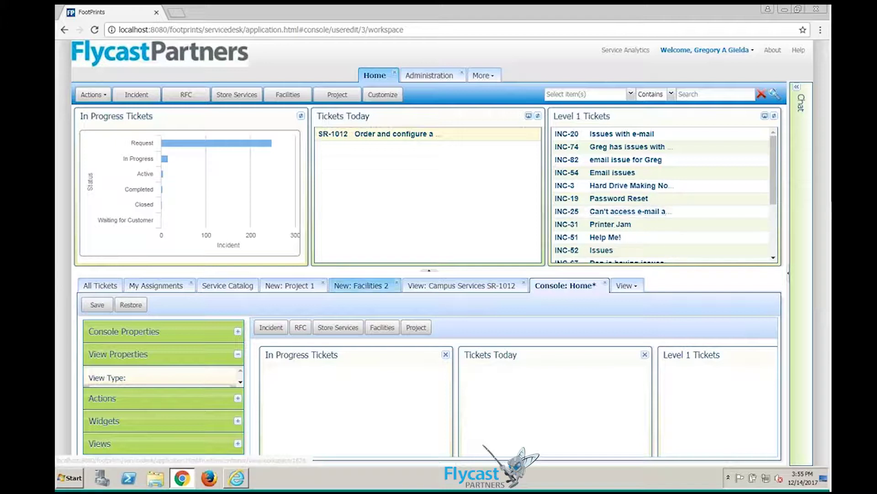
Collapse the widgets area, try removing the Tickets Today widget from the console layout, and close the customization without saving.
left_click(430, 273)
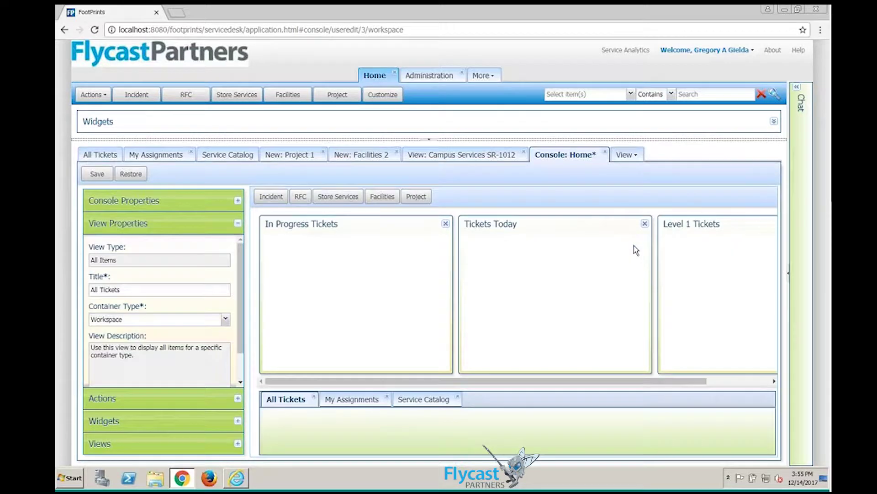
left_click(645, 223)
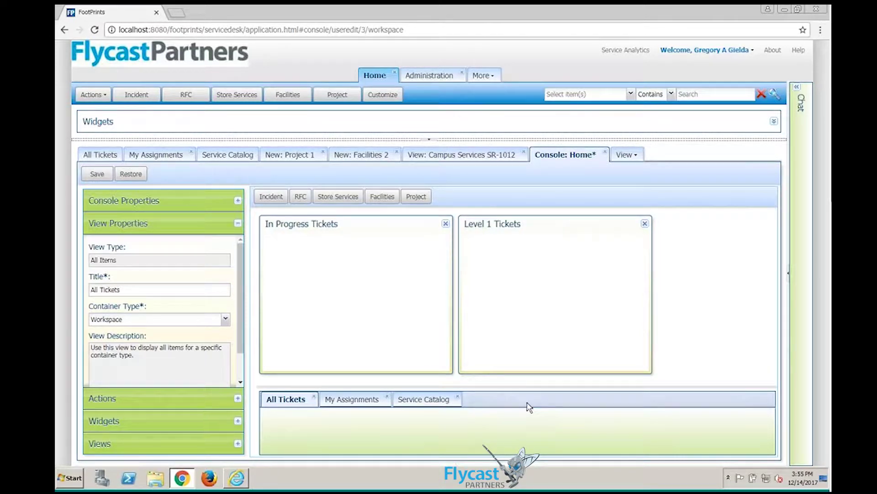
left_click(606, 155)
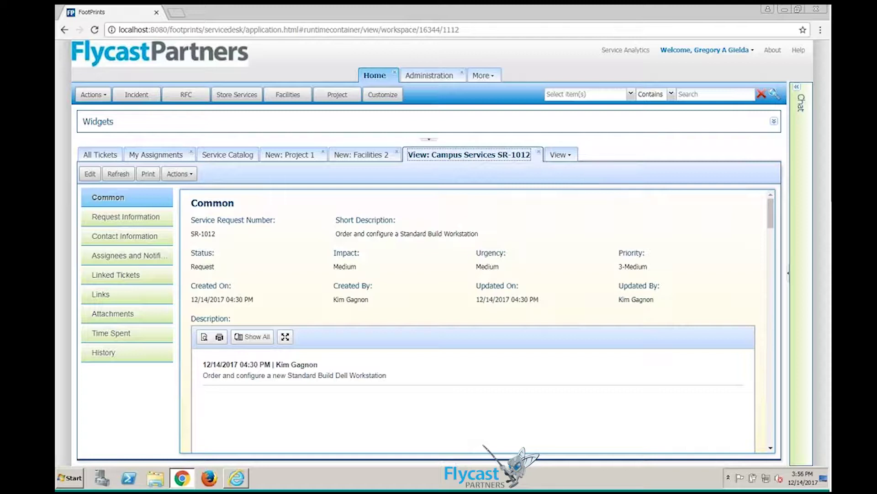
Enter email as the keyword for the quick search.
left_click(730, 93)
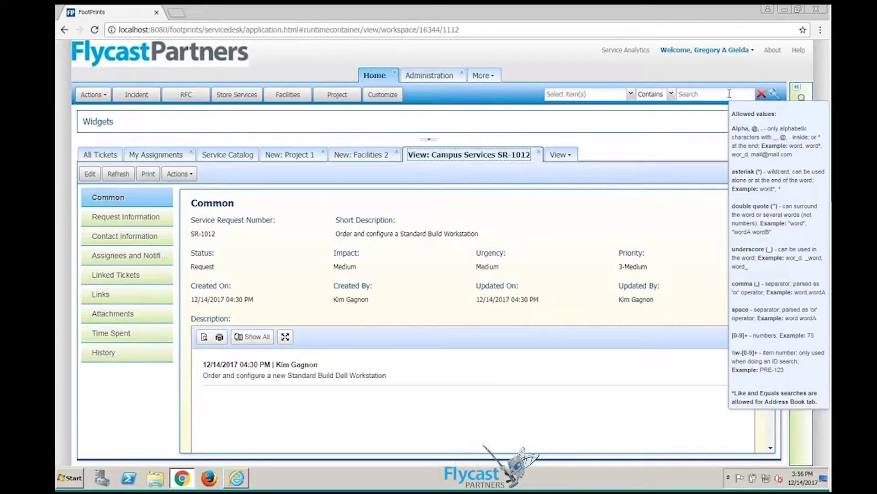
left_click(697, 95)
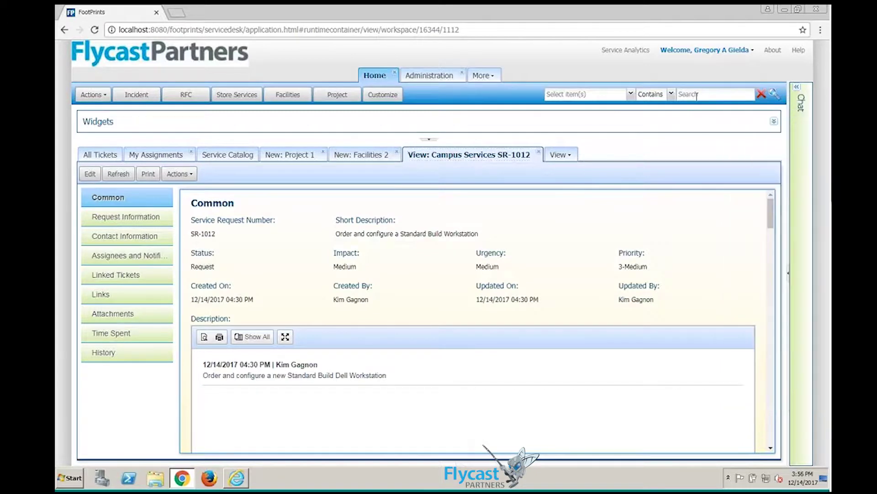
type("e,")
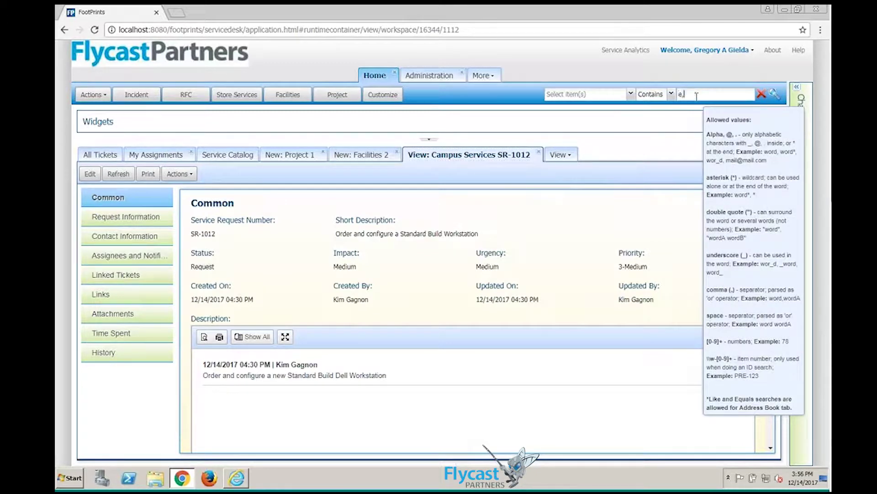
type("ail")
Look through the containers and item types that the quick search can be limited to.
left_click(630, 95)
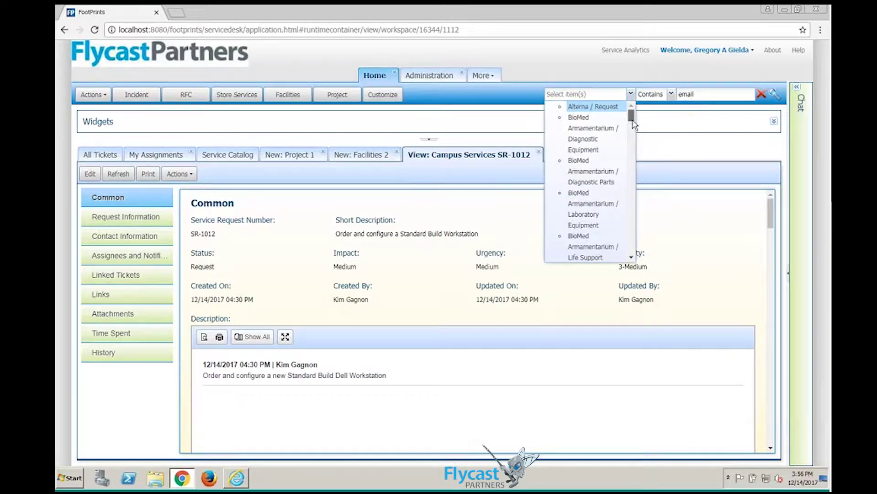
scroll(634, 133, "down", 2)
scroll(634, 134, "down", 2)
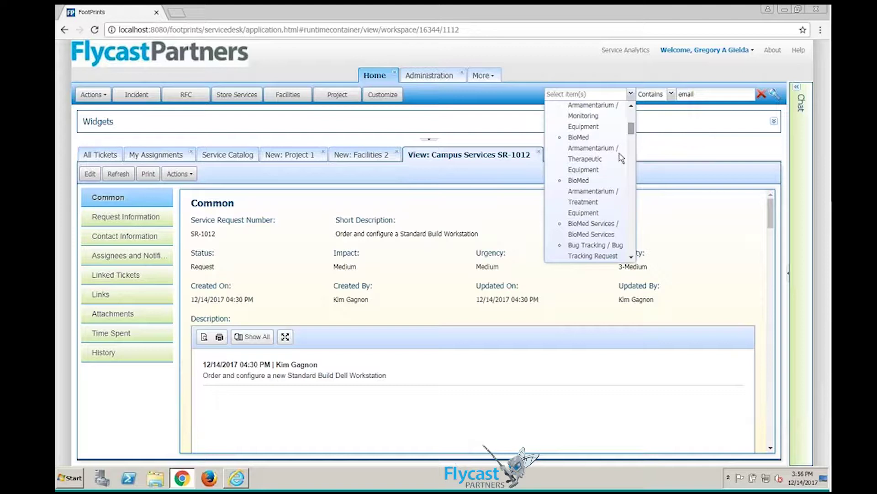
left_click(631, 259)
left_click(631, 259)
left_click(630, 259)
left_click(631, 258)
left_click(631, 259)
left_click(631, 258)
left_click(630, 259)
left_click(631, 259)
left_click(631, 259)
left_click(631, 259)
left_click(631, 259)
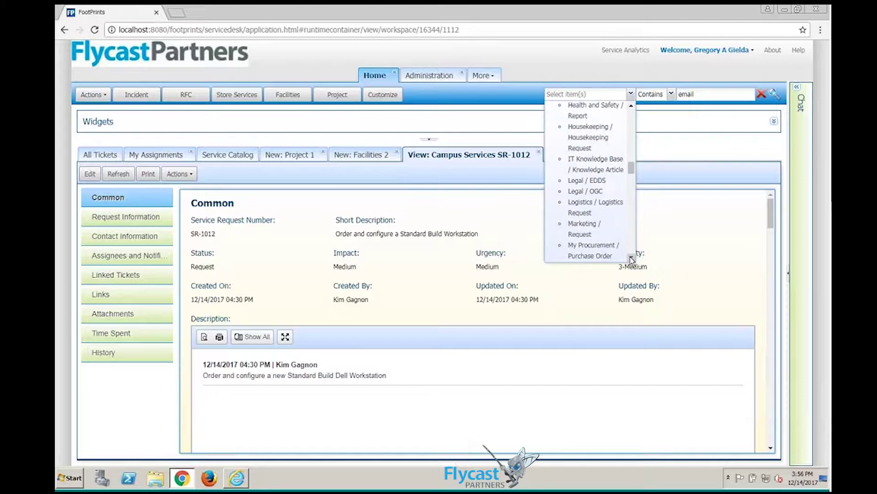
left_click(630, 258)
left_click(630, 259)
left_click(631, 259)
left_click(631, 259)
left_click(630, 259)
left_click(631, 258)
left_click(631, 259)
left_click(631, 259)
left_click(631, 259)
left_click(631, 259)
left_click(631, 259)
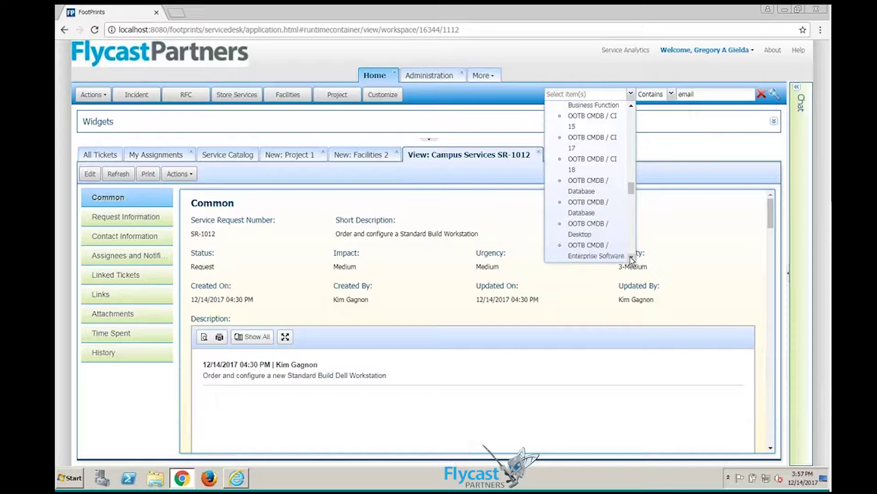
left_click(631, 259)
left_click(630, 258)
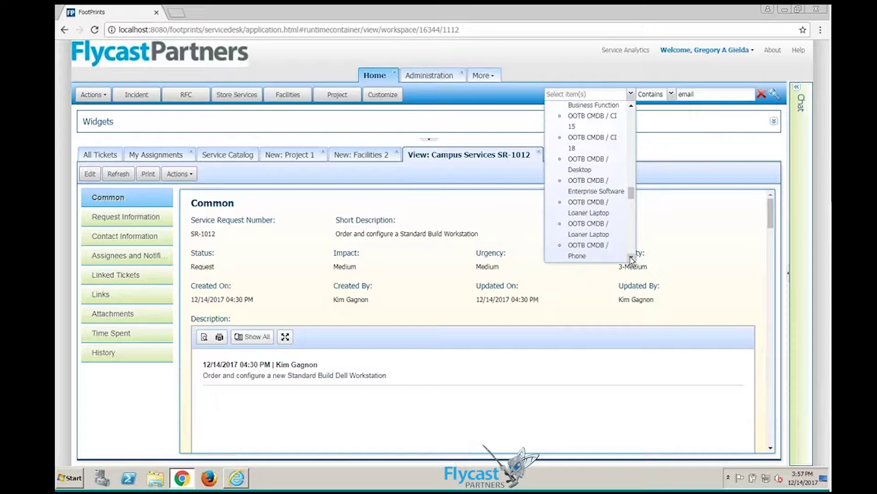
left_click(630, 259)
left_click_drag(632, 192, 632, 219)
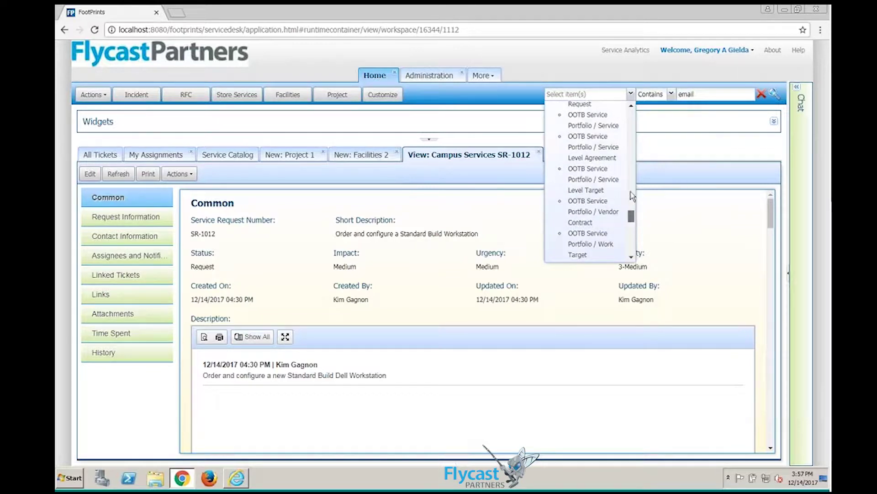
scroll(632, 192, "up", 5)
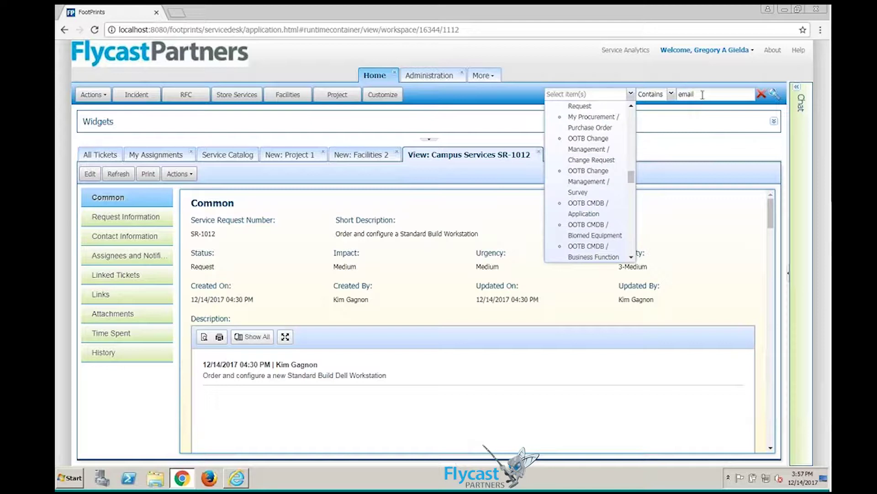
mouse_move(703, 95)
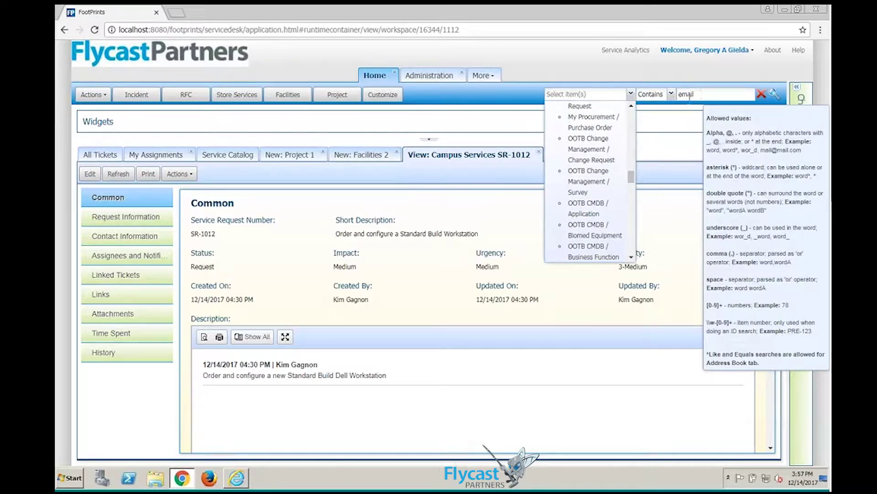
scroll(633, 177, "up", 3)
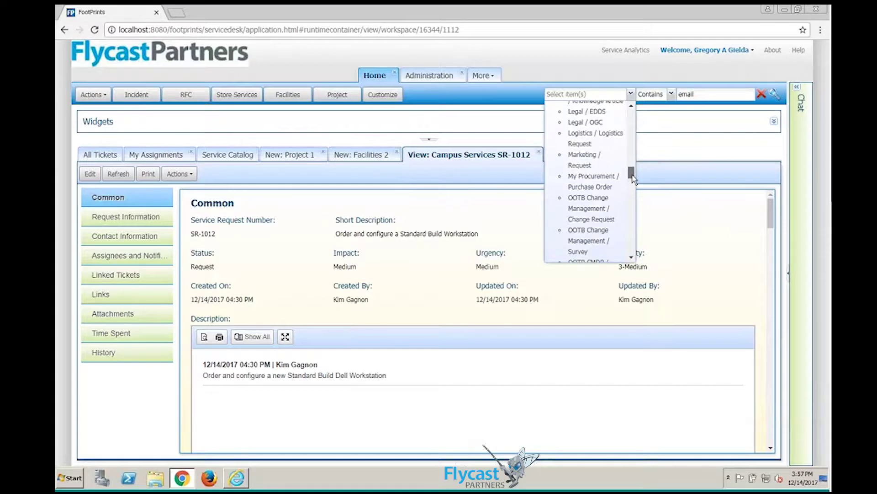
left_click_drag(632, 175, 632, 172)
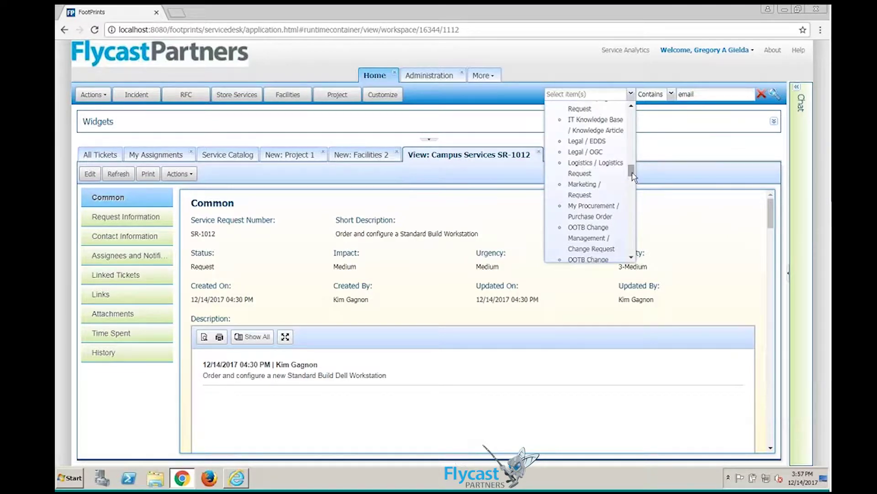
left_click(632, 108)
left_click(632, 108)
left_click(632, 108)
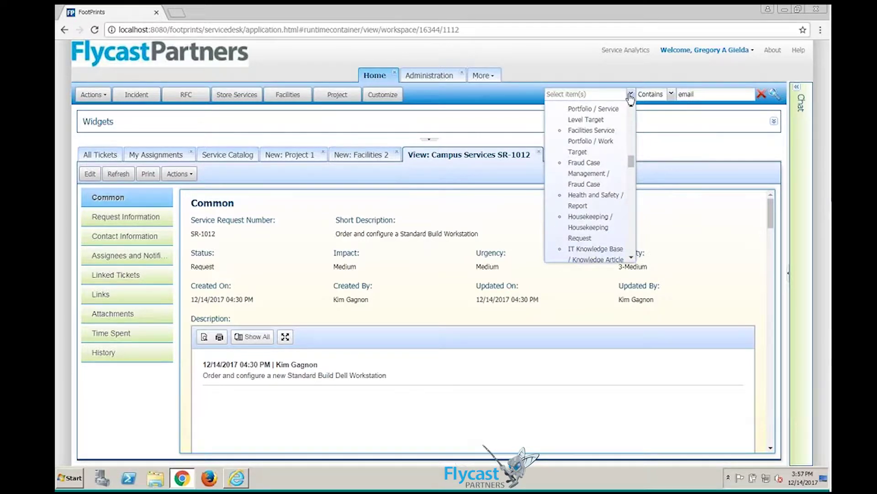
left_click(630, 96)
Start a new Advanced Search from the end of the quick search item list and inspect its Name and Type properties.
left_click(630, 95)
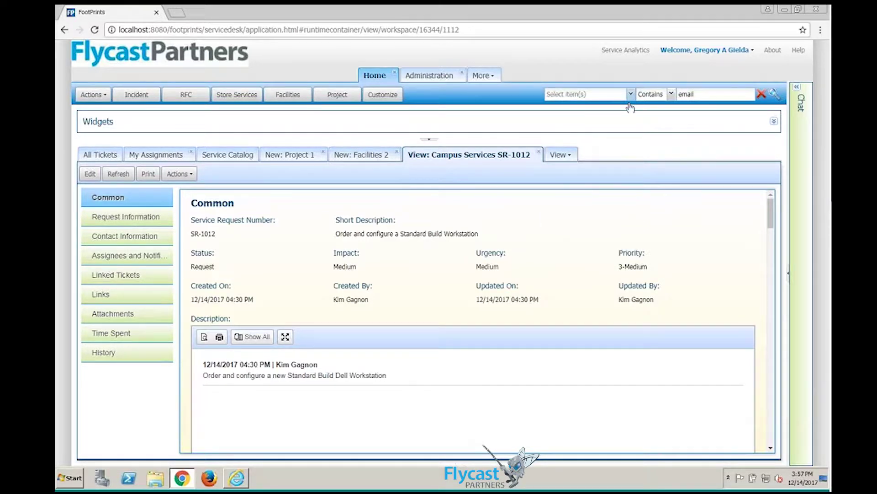
left_click_drag(633, 120, 632, 254)
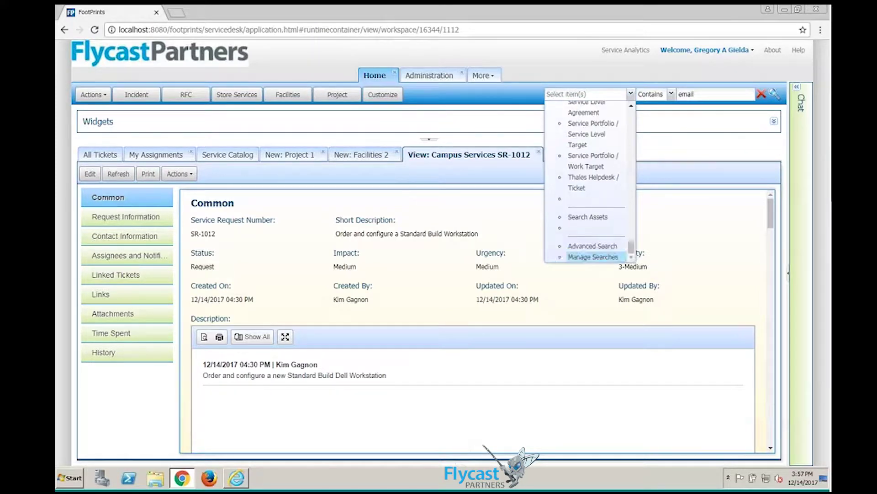
left_click(608, 249)
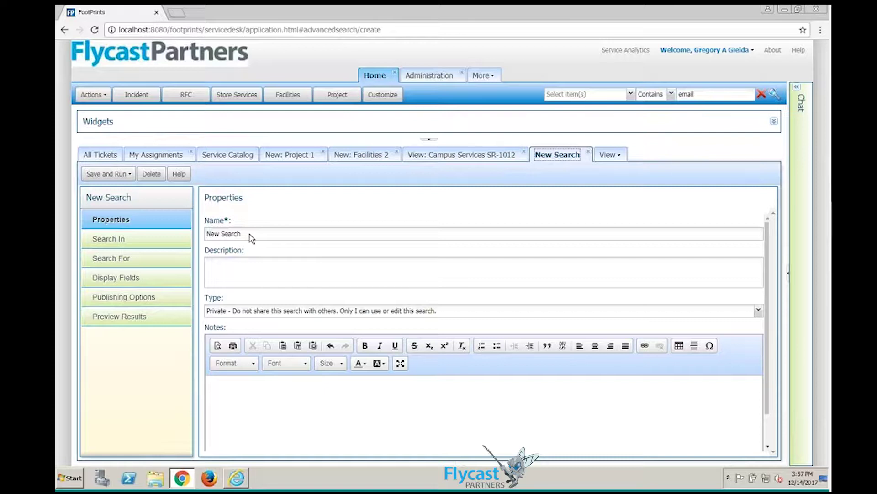
left_click(250, 234)
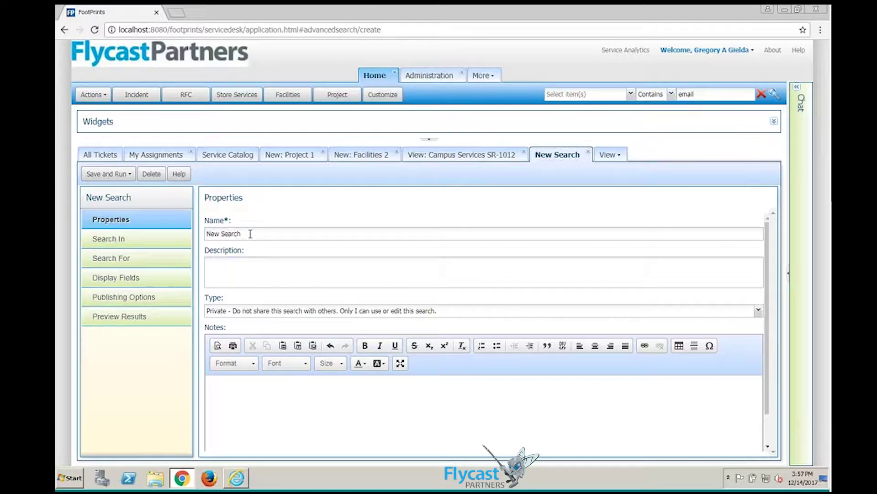
left_click(450, 312)
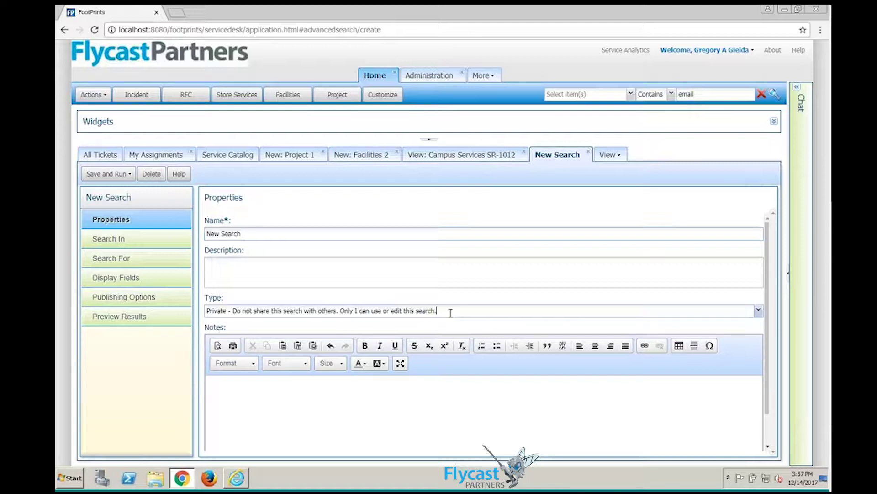
Check which sharing options the new search's Type offers, leaving the current choice in place.
left_click(758, 312)
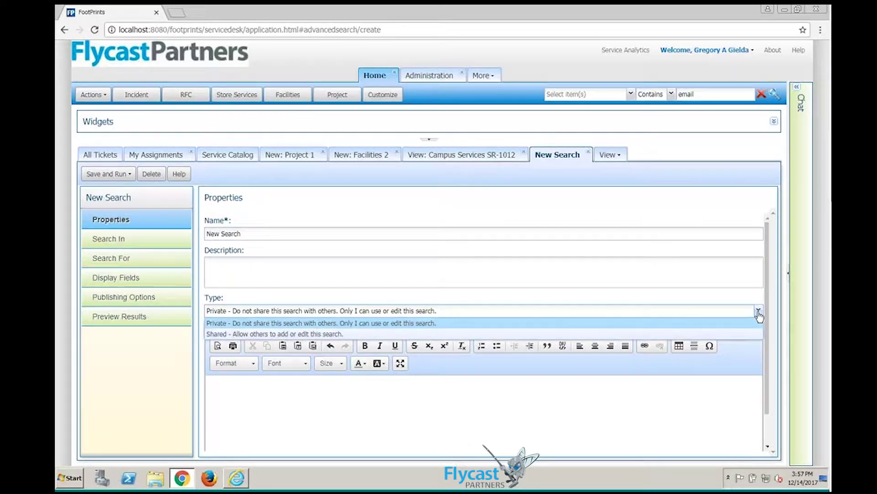
left_click(484, 272)
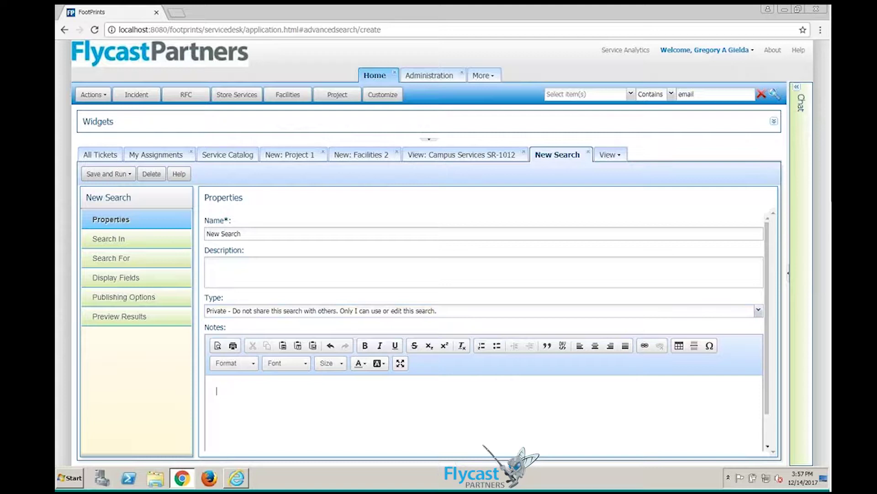
Add Pomona.Incident to the items that the new search looks in.
left_click(133, 243)
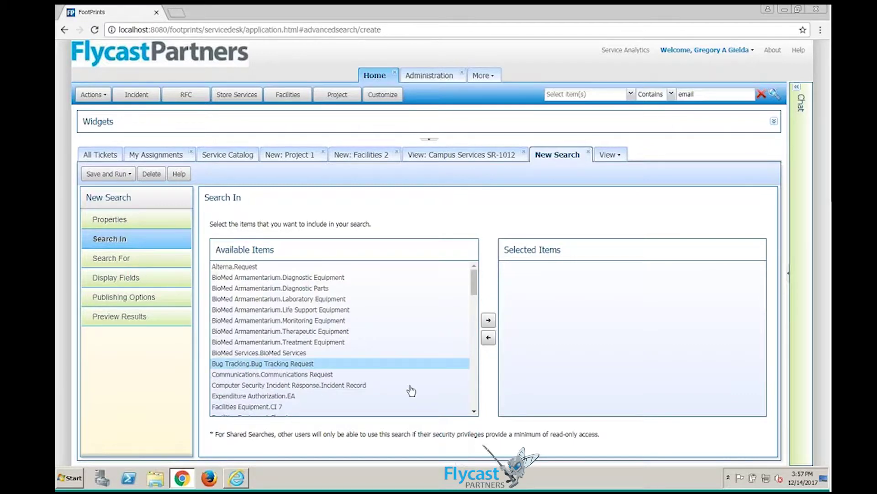
left_click(474, 413)
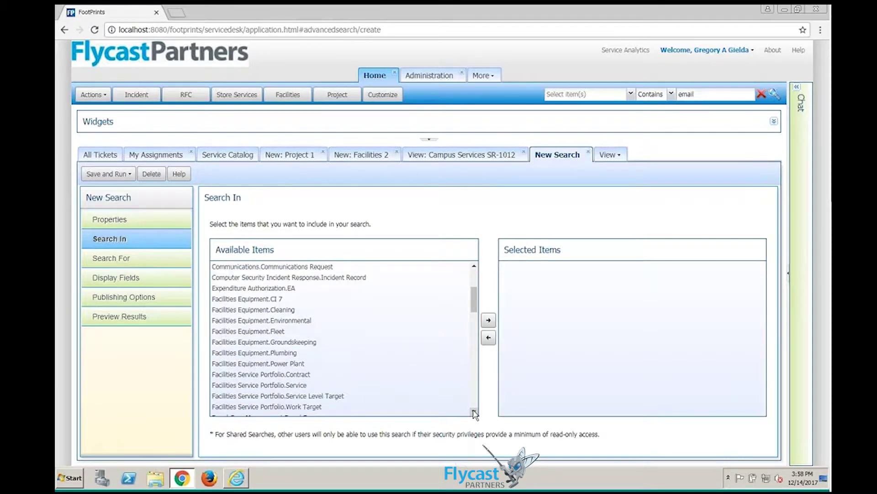
left_click(474, 412)
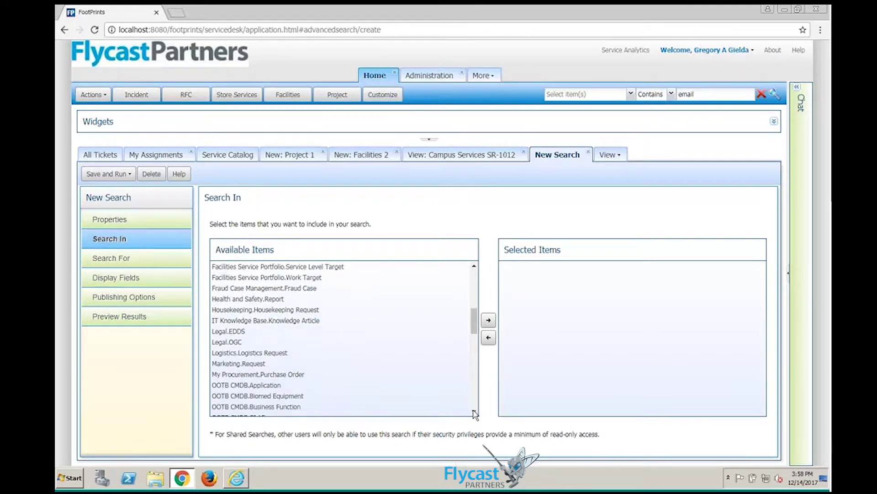
left_click(475, 412)
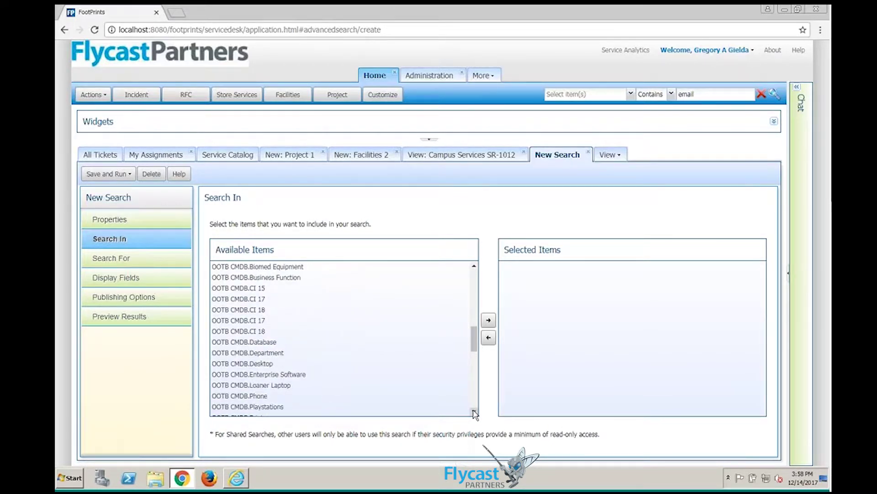
left_click(475, 412)
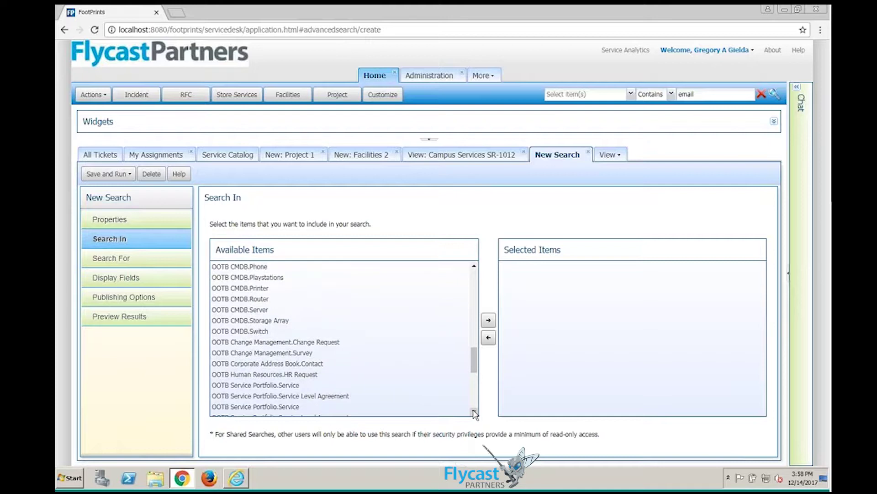
left_click(475, 412)
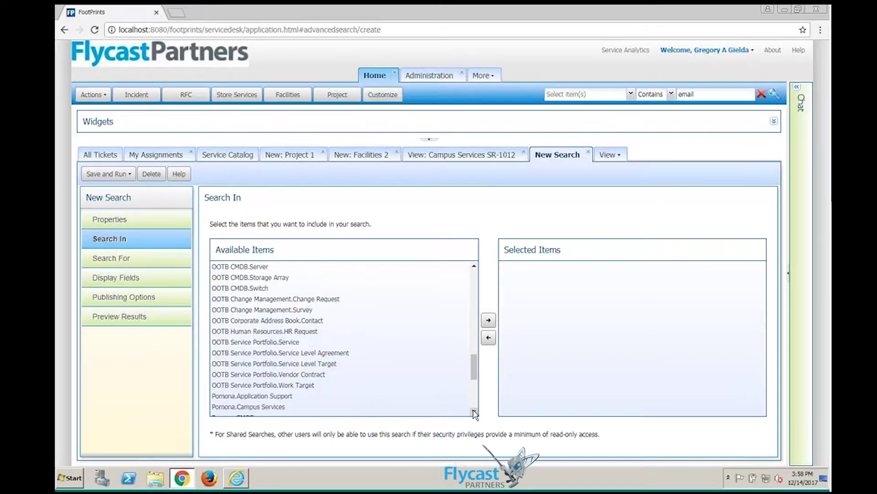
left_click(474, 413)
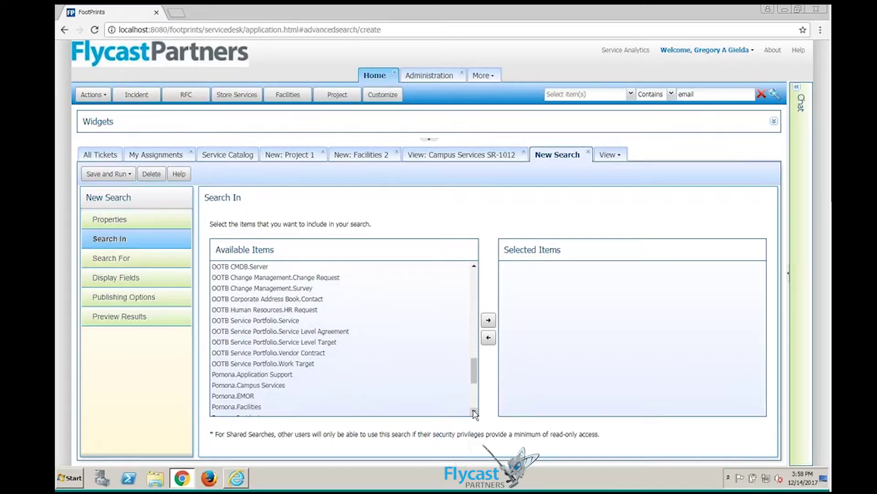
left_click(474, 412)
left_click(251, 374)
left_click(251, 320, "ctrl")
double_click(250, 311)
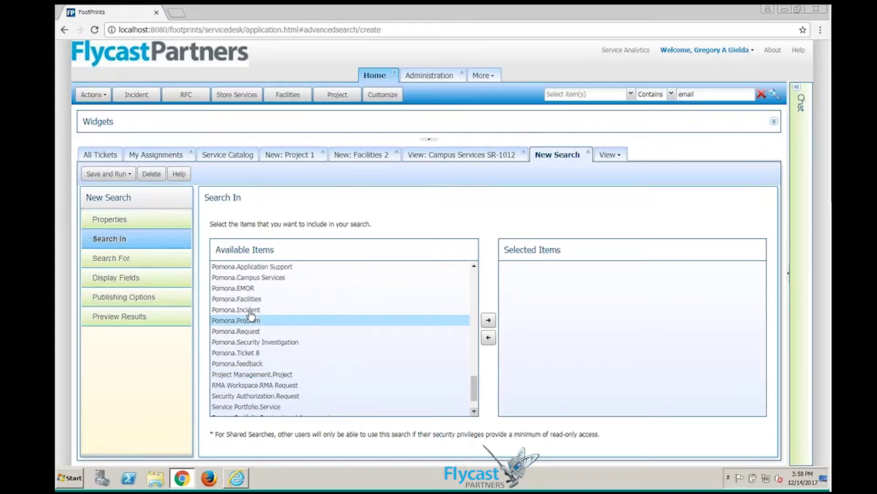
Start a new condition in the Search For criteria and browse its available fields, keeping Age of Pomona.Incident.
left_click(127, 279)
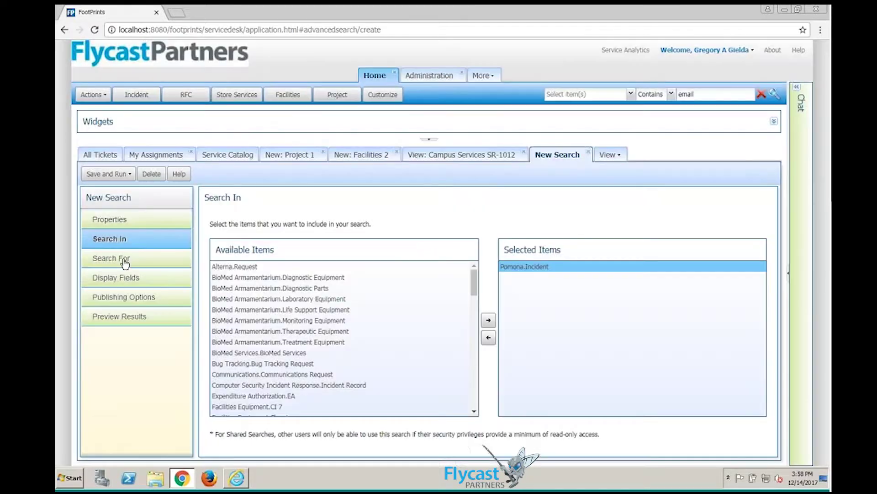
left_click(122, 261)
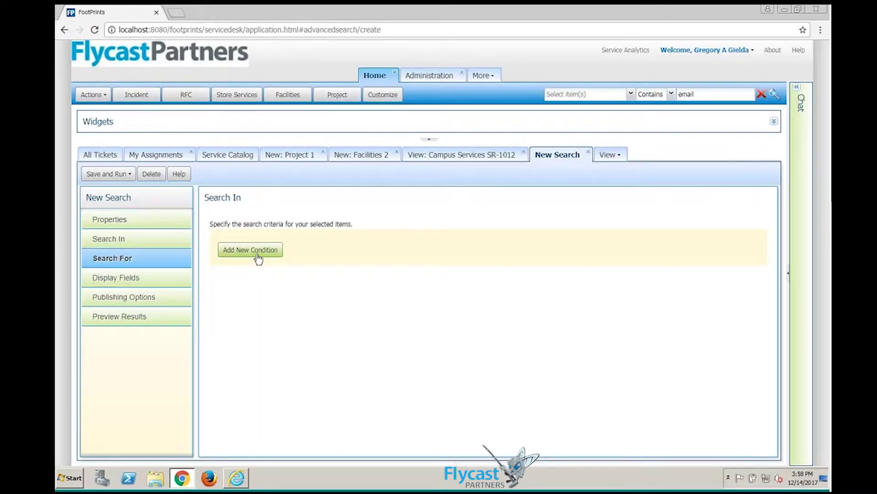
left_click(255, 255)
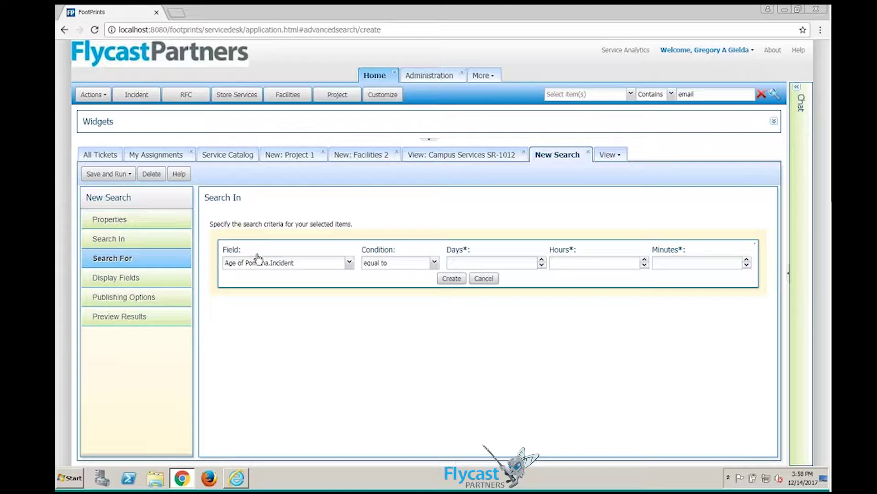
left_click(348, 265)
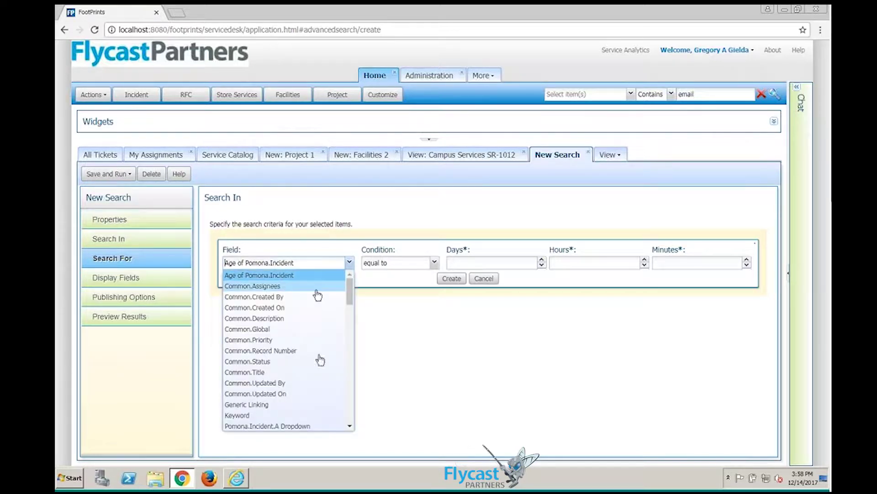
scroll(318, 384, "down", 4)
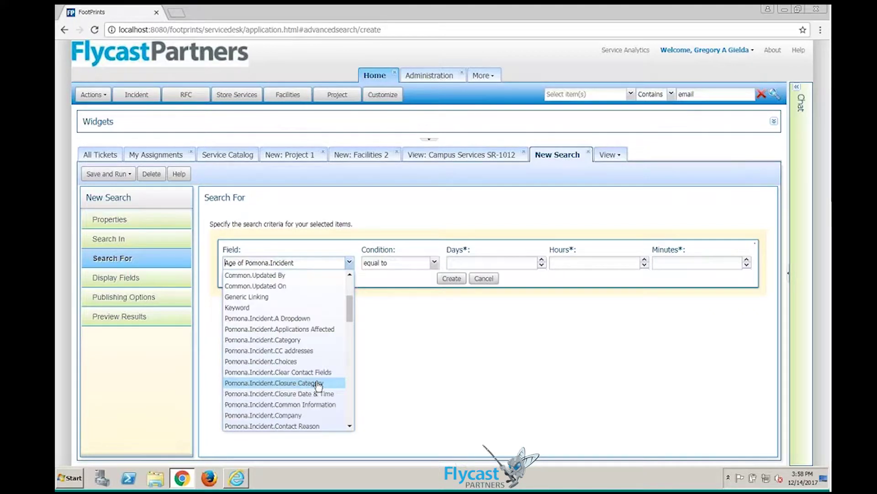
left_click(349, 263)
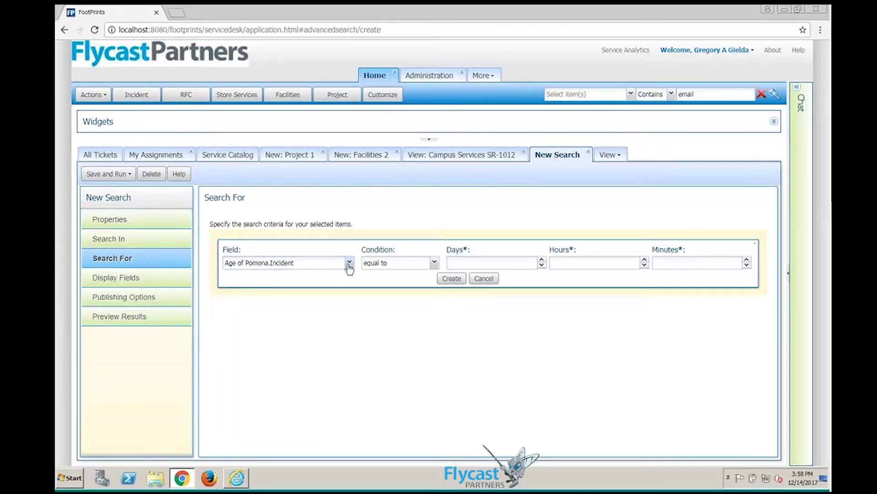
left_click(349, 265)
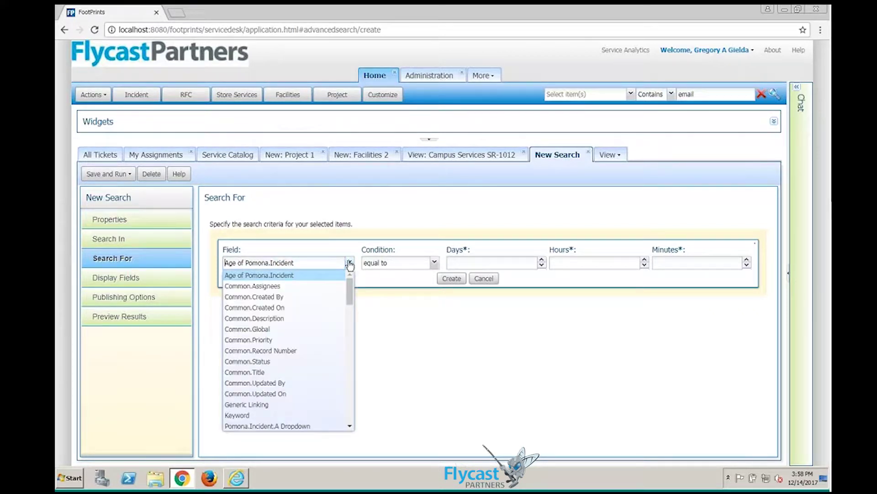
left_click(350, 266)
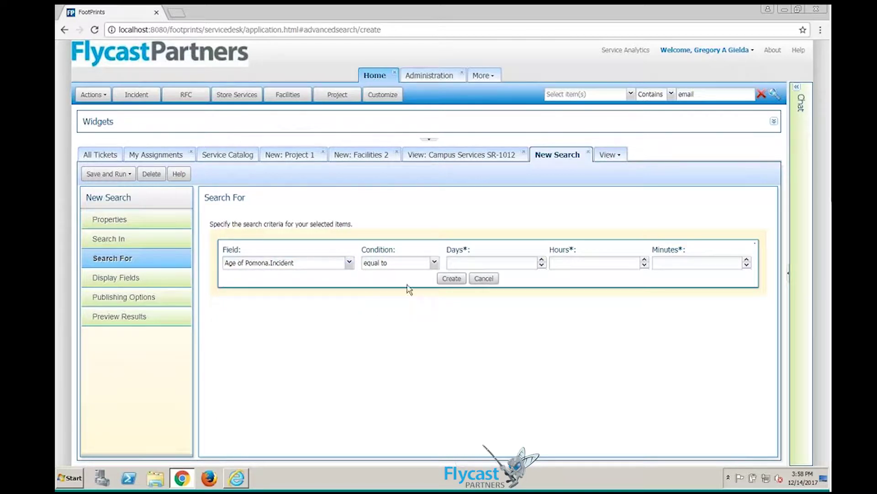
Set the age condition to greater than or equal to 5 days, 0 hours and 0 minutes, and create it.
left_click(434, 263)
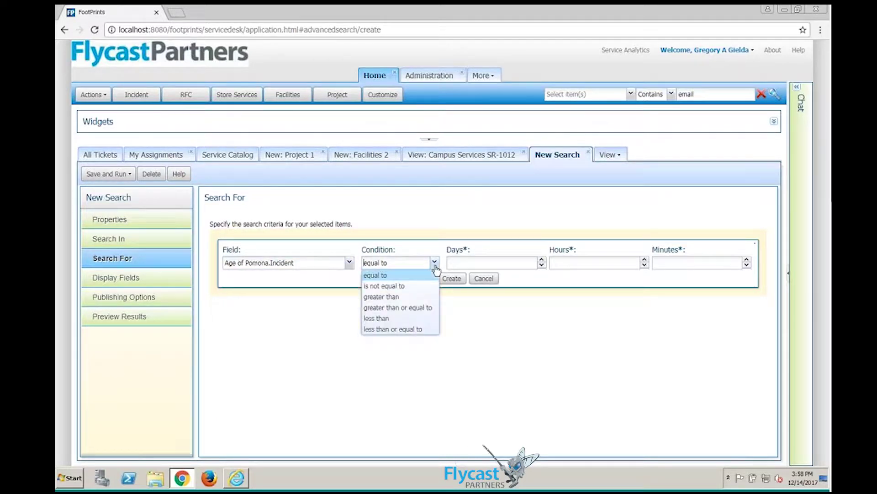
left_click(426, 307)
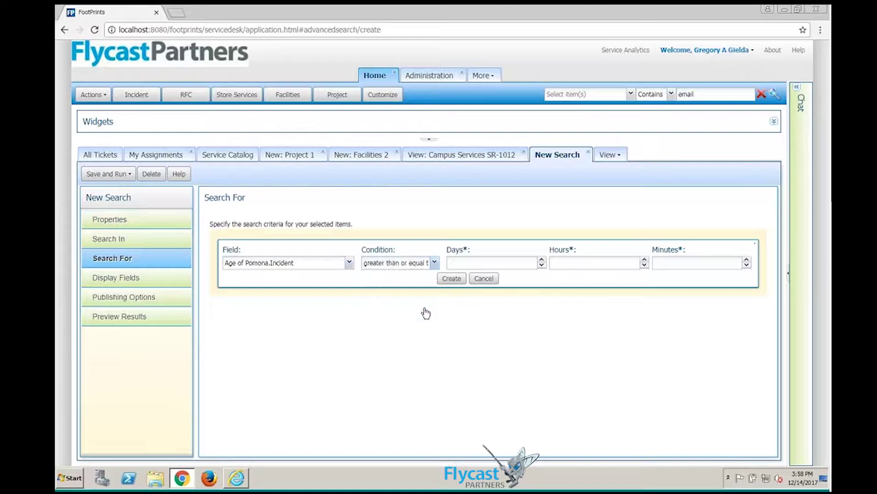
left_click(464, 264)
type("5")
left_click(586, 265)
type("0")
left_click(452, 284)
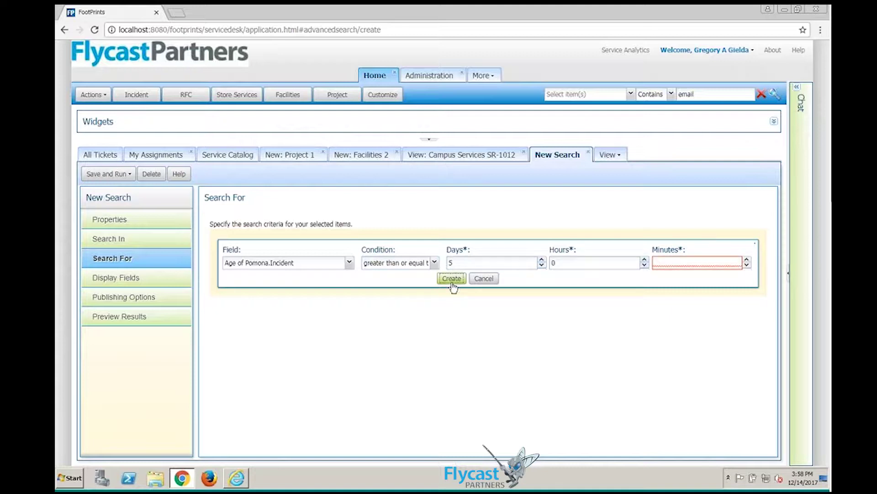
left_click(698, 263)
type("0")
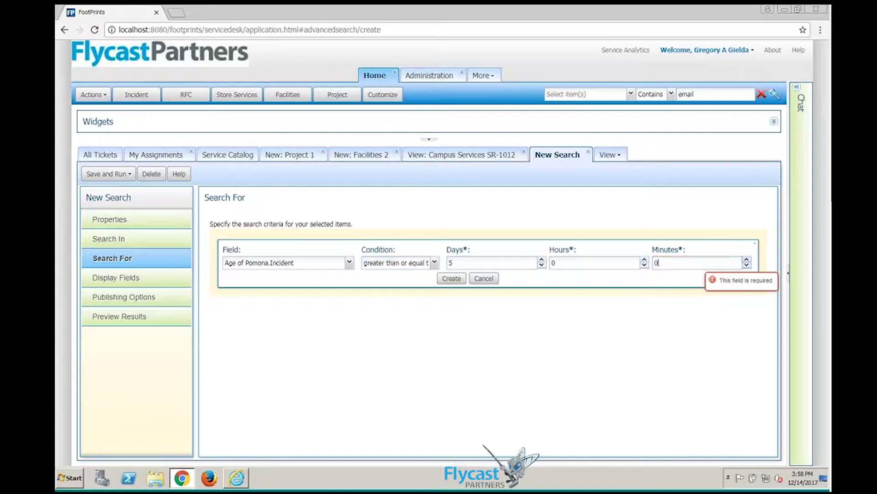
left_click(451, 280)
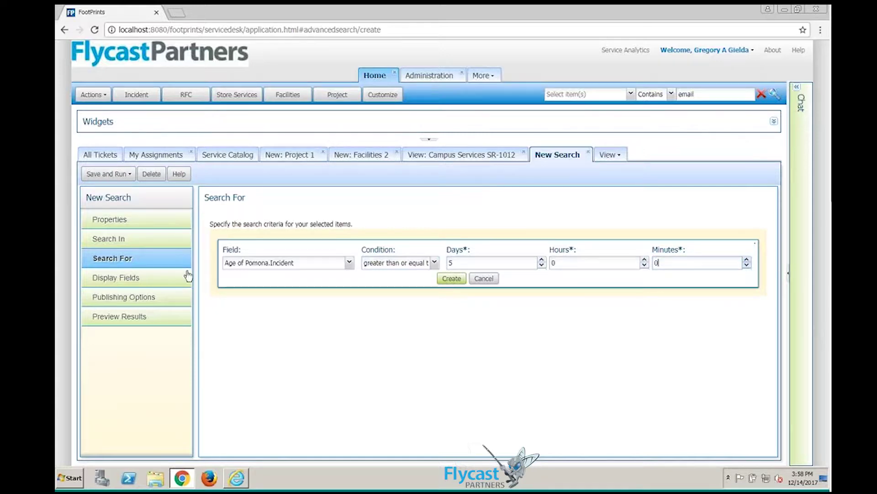
Add the Common fields Status, Title and Record Number to the display fields, and move Record Number to first place.
left_click(131, 281)
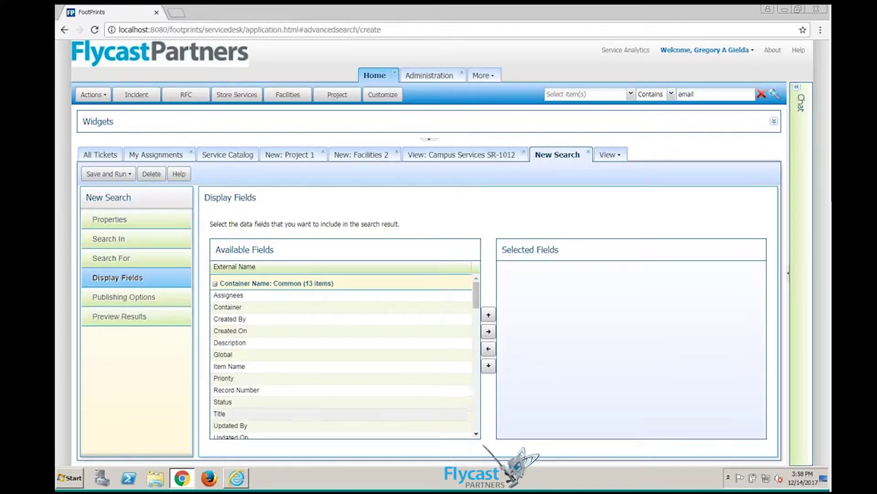
scroll(347, 393, "down", 3)
scroll(350, 387, "down", 3)
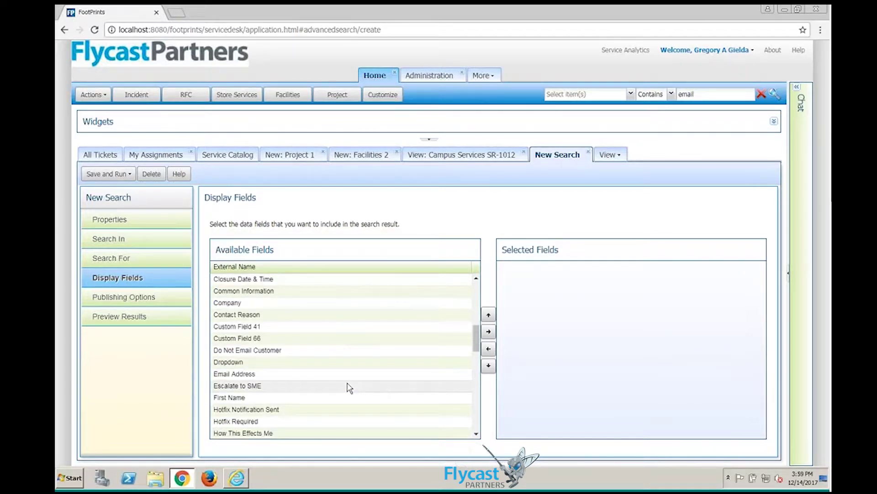
left_click(347, 384)
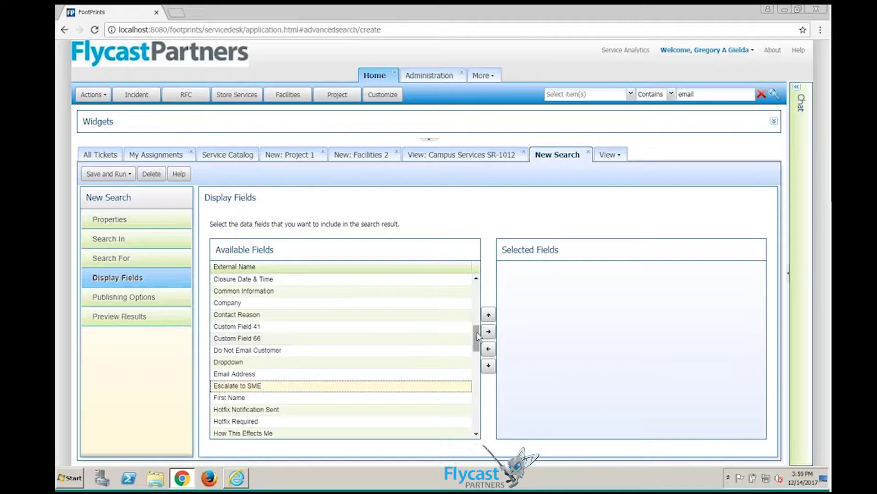
scroll(348, 348, "up", 5)
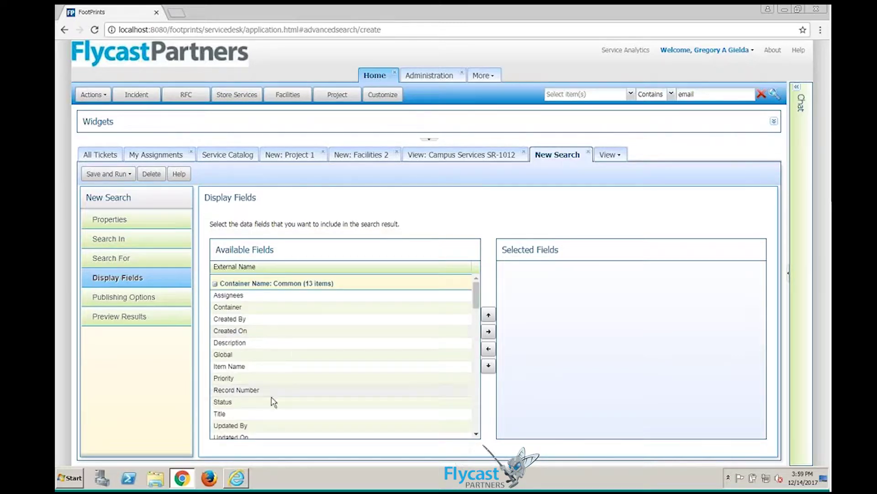
double_click(268, 400)
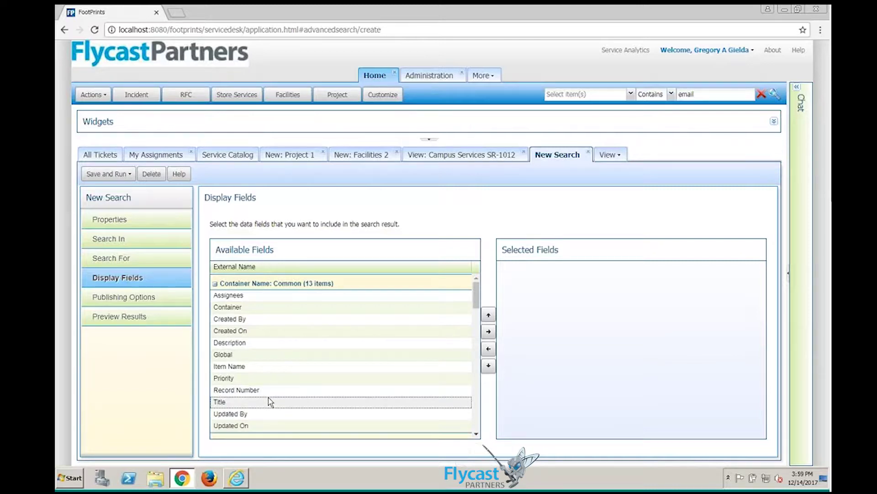
double_click(268, 400)
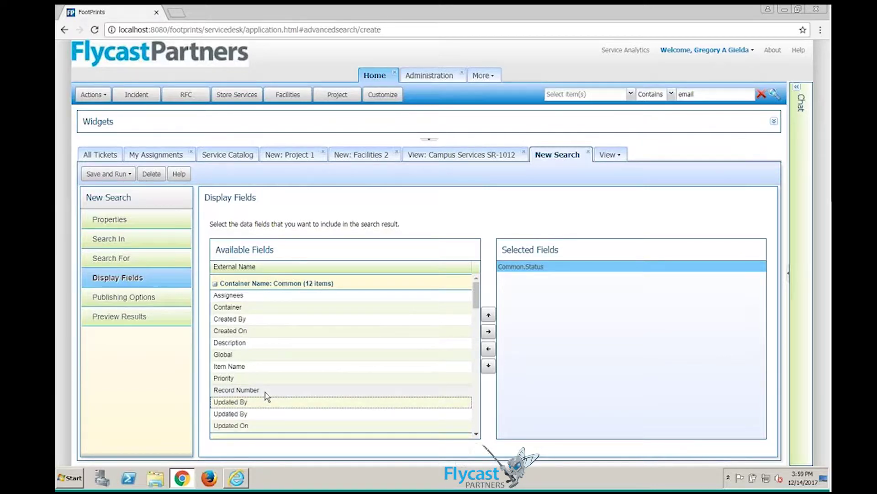
double_click(267, 391)
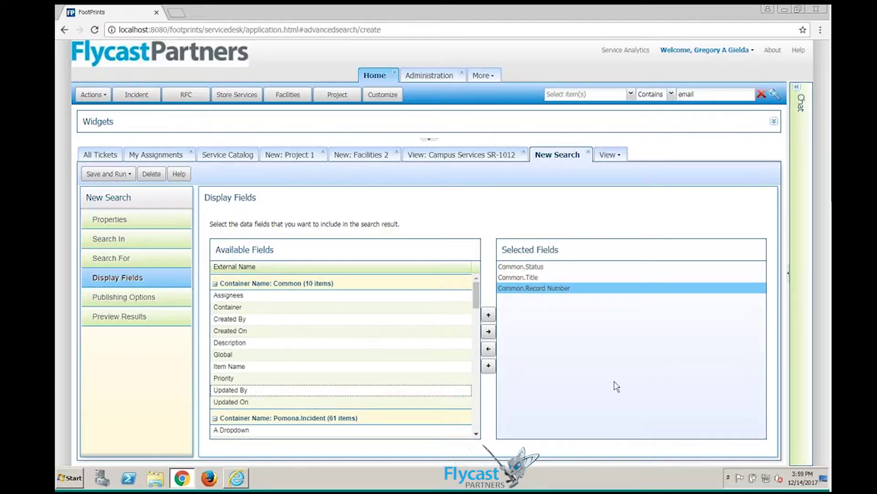
left_click_drag(548, 288, 555, 268)
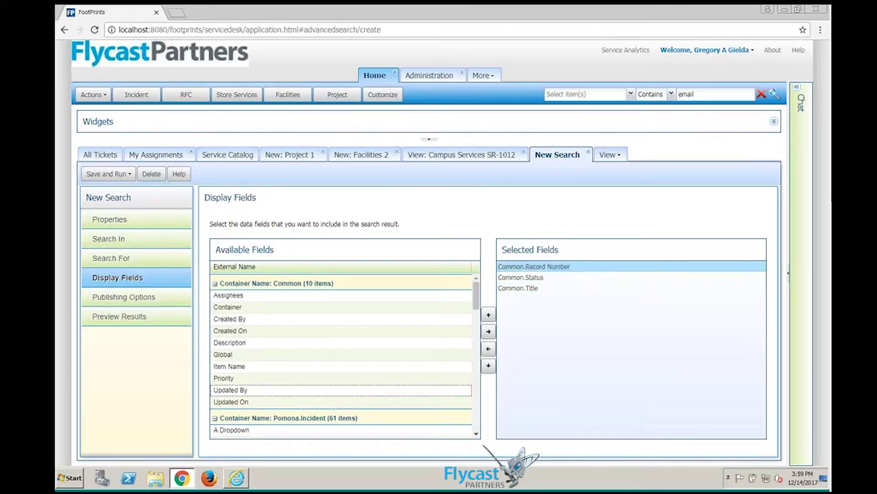
View the search's Publishing Options and preview its results.
left_click(128, 302)
left_click(211, 259)
left_click(146, 319)
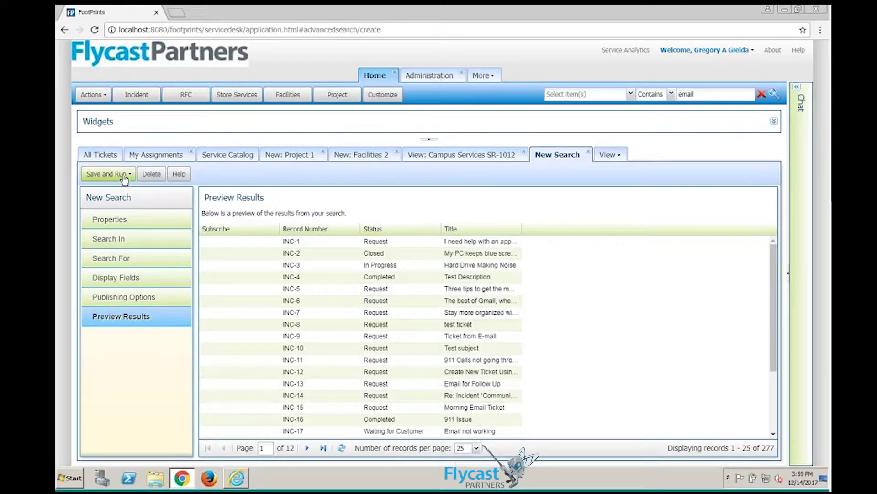
Open Service Analytics, review the report types that can be created, and start a new Dashboard.
left_click(623, 51)
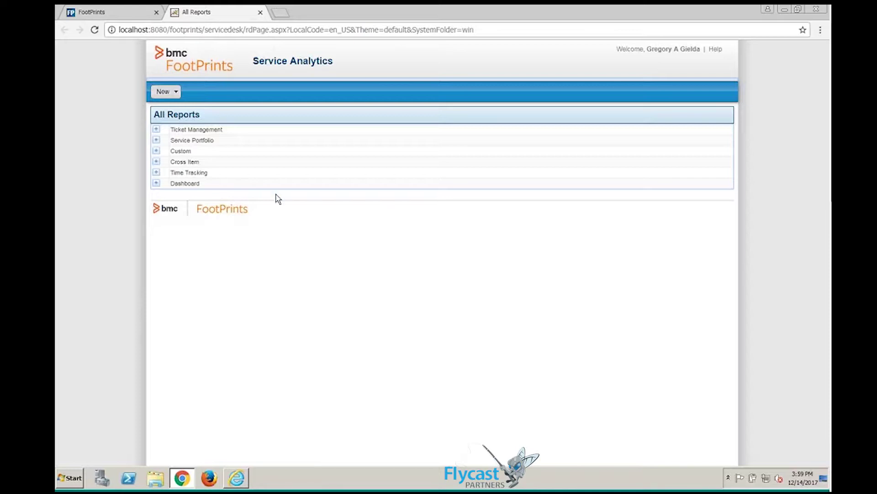
left_click(178, 92)
mouse_move(181, 107)
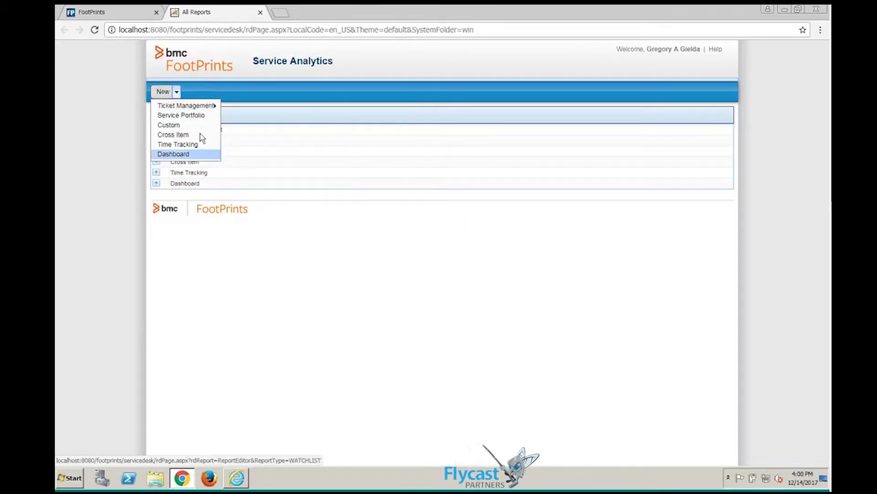
left_click(185, 154)
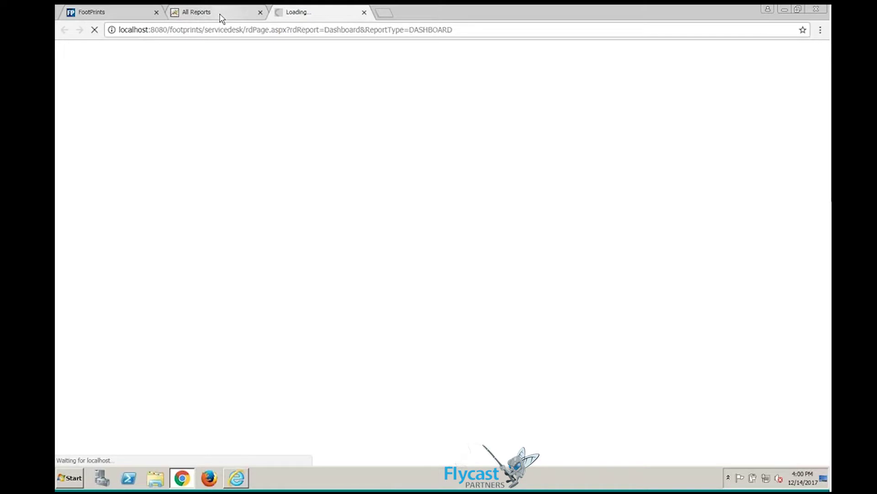
Return to All Reports, expand the Ticket Management and Custom report groups, and open the In Progress Tickets custom report.
left_click(222, 15)
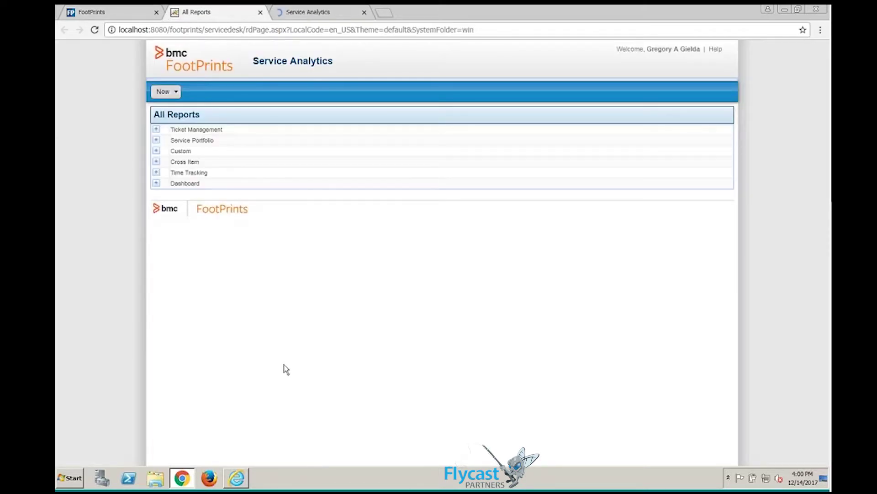
left_click(156, 130)
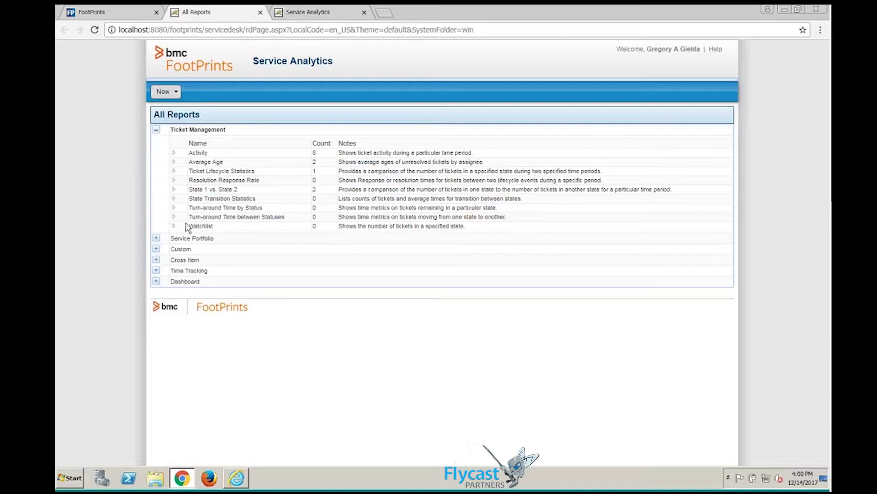
left_click(156, 249)
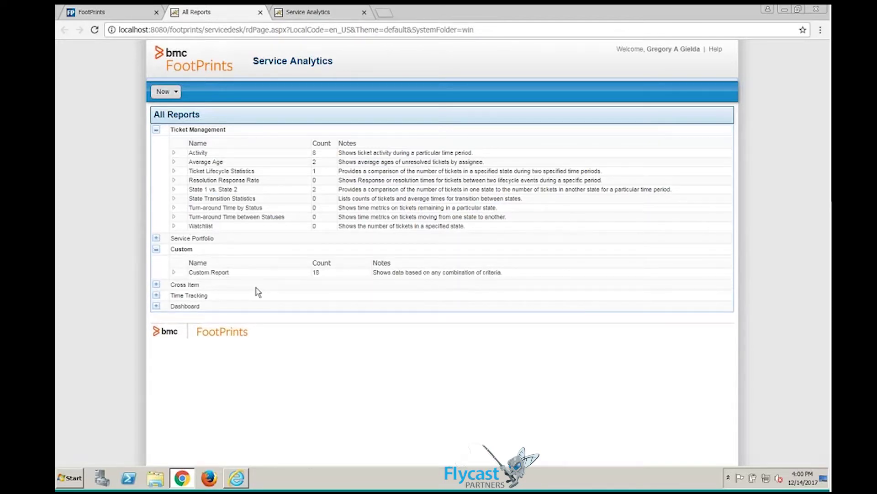
left_click(175, 272)
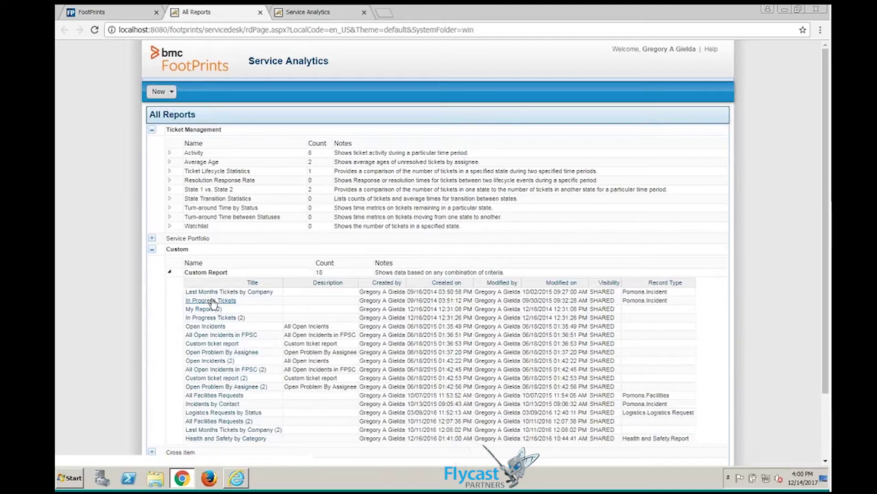
left_click(213, 302)
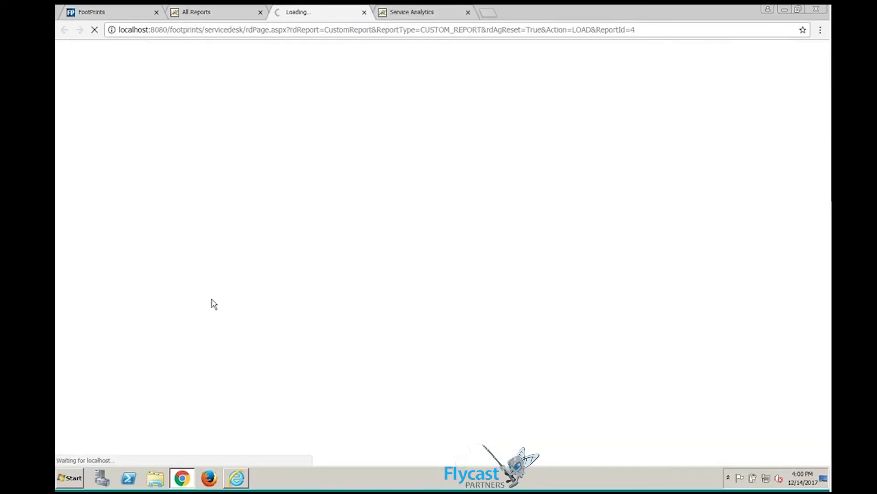
Go back to the new dashboard, move the Add Panels dialog higher, and briefly check the In Progress Tickets report settings.
left_click(429, 13)
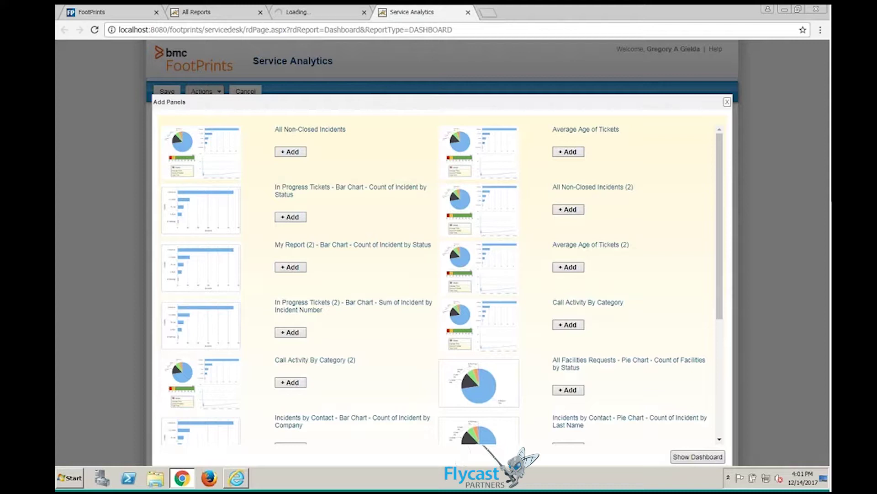
left_click_drag(379, 99, 377, 71)
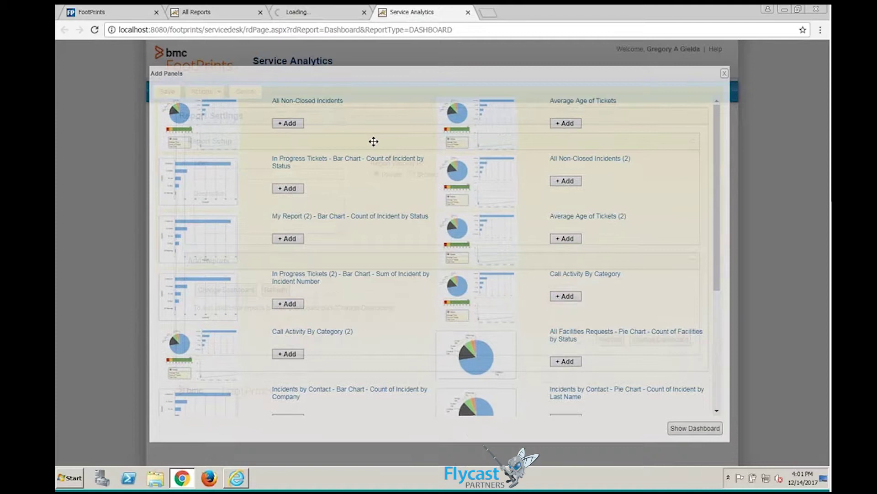
left_click_drag(374, 141, 373, 141)
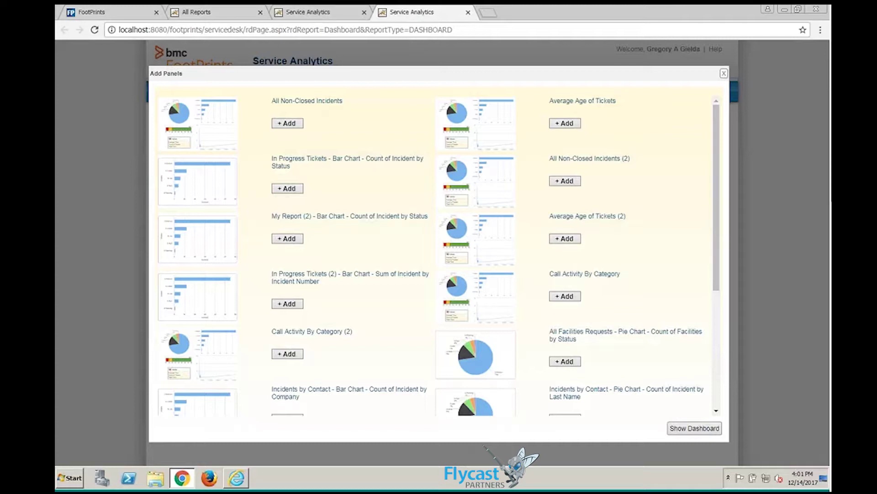
left_click(321, 14)
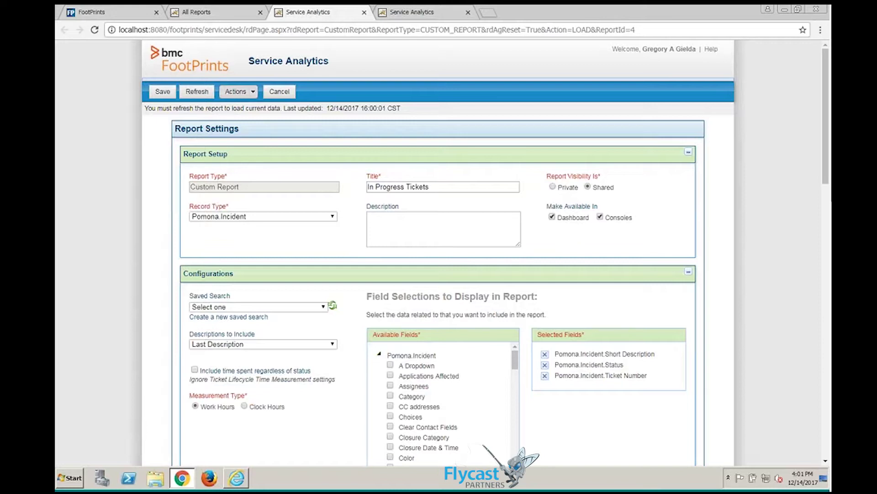
left_click(420, 13)
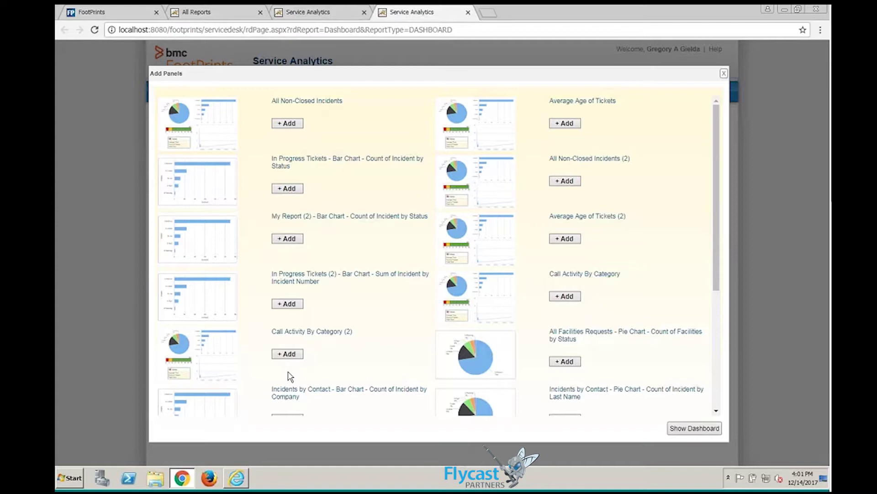
Add all three Call Activity By Category reports, All Facilities Requests, All Non-Closed Incidents and Logistics Activity as panels, and show the dashboard.
left_click(569, 298)
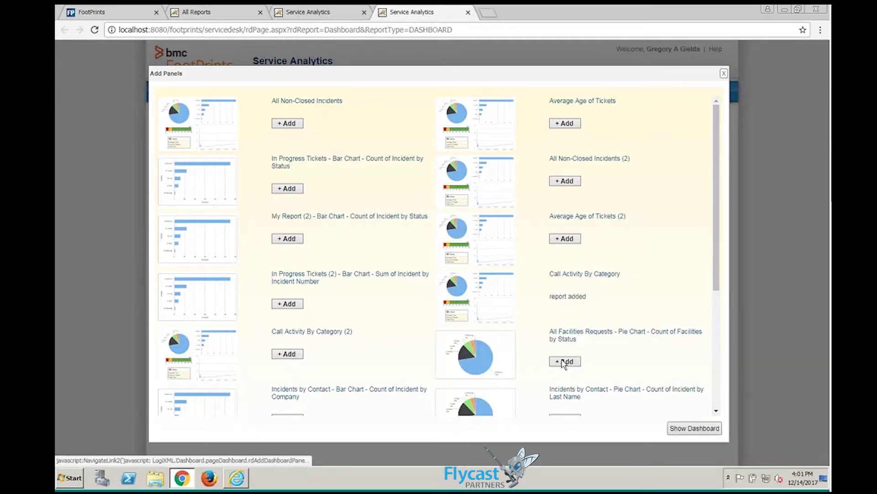
left_click(563, 362)
left_click(297, 355)
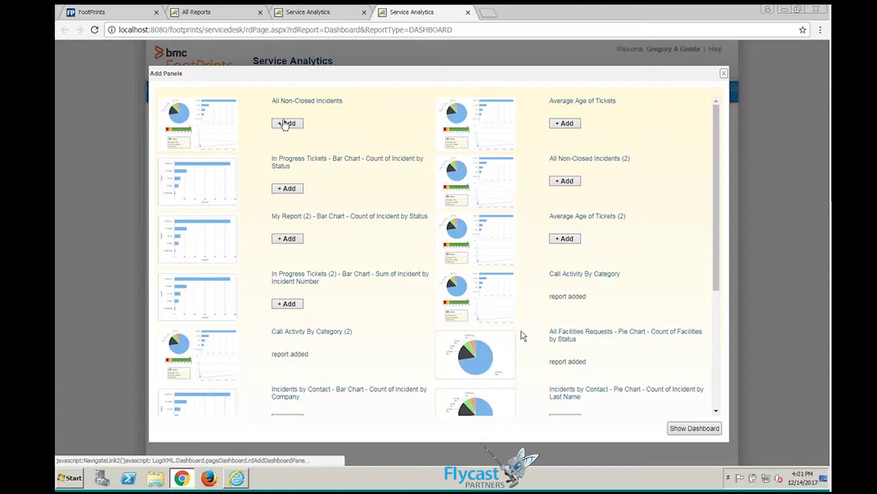
scroll(523, 335, "down", 4)
left_click(564, 365)
left_click(287, 307)
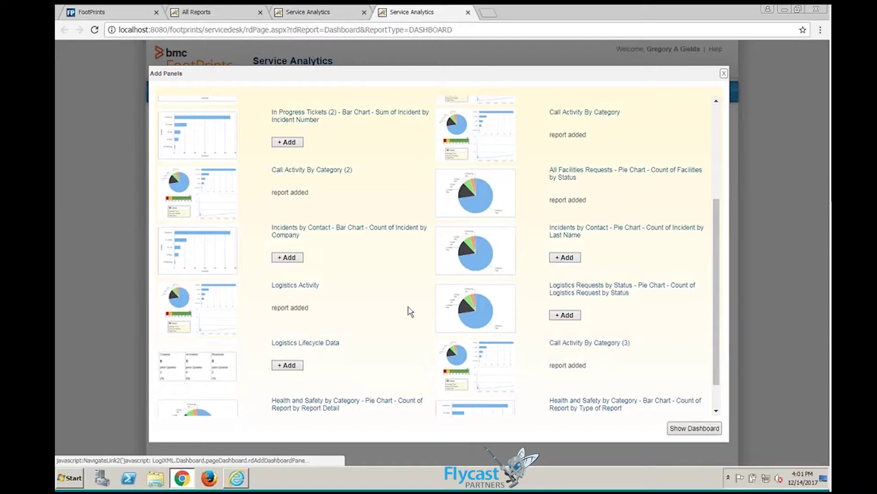
scroll(457, 329, "down", 1)
left_click(711, 428)
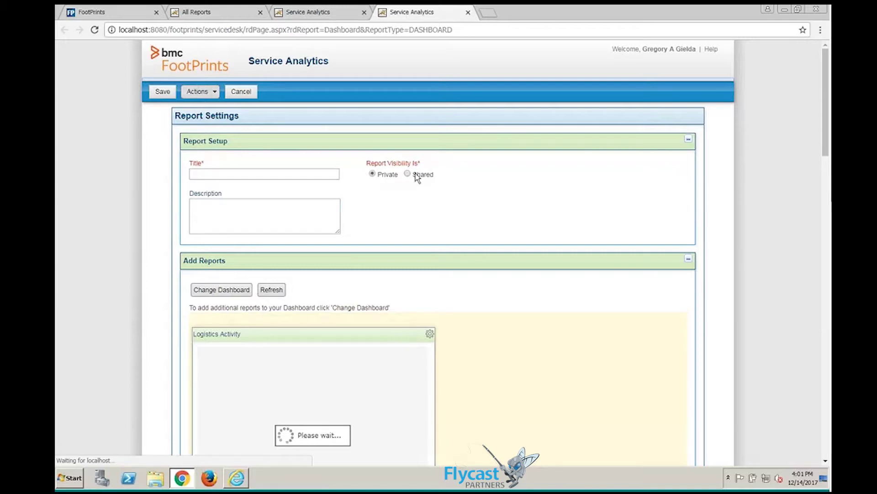
Move the Call Activity By Category (3) panel beside the Logistics Activity panel and look over the dashboard's other panels.
scroll(414, 215, "down", 1)
scroll(413, 215, "down", 1)
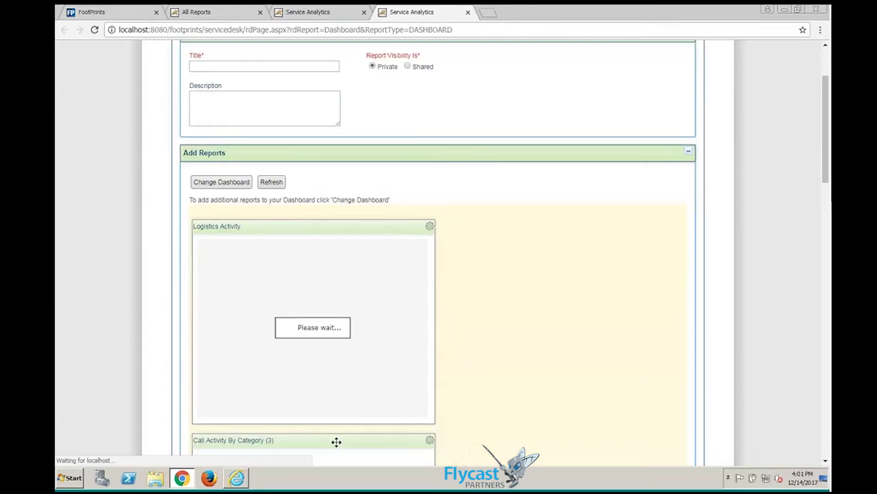
left_click_drag(337, 442, 570, 238)
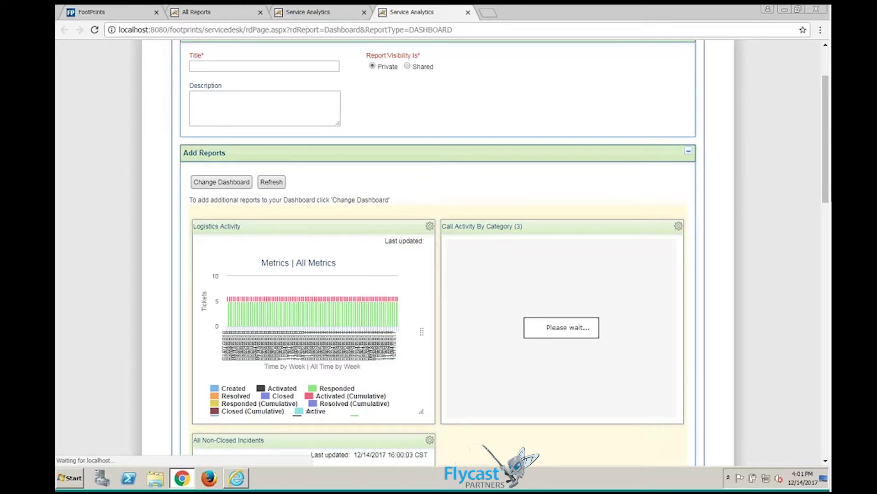
scroll(477, 392, "down", 5)
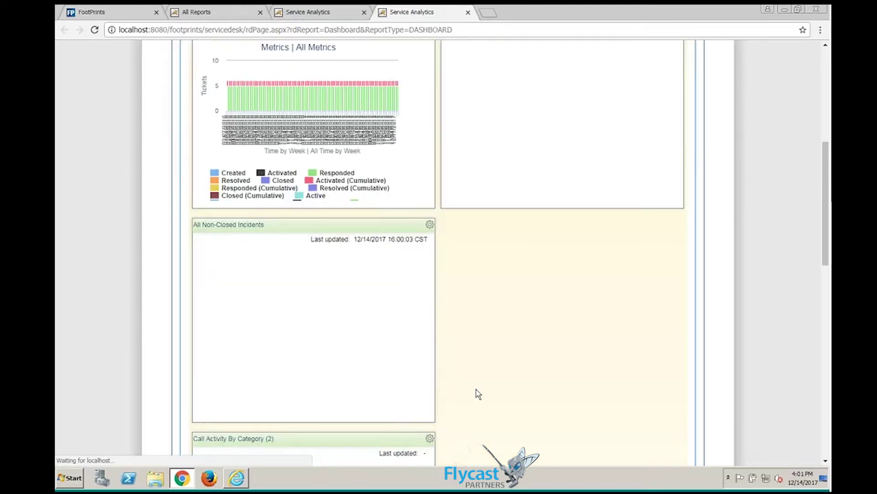
scroll(473, 320, "up", 7)
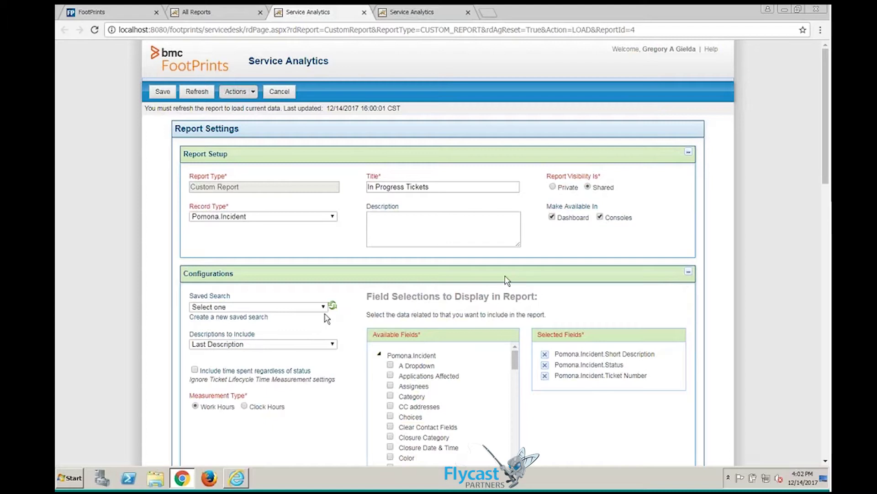
Review the In Progress Tickets report's saved search choices, available fields, filters, chart and table.
left_click(323, 307)
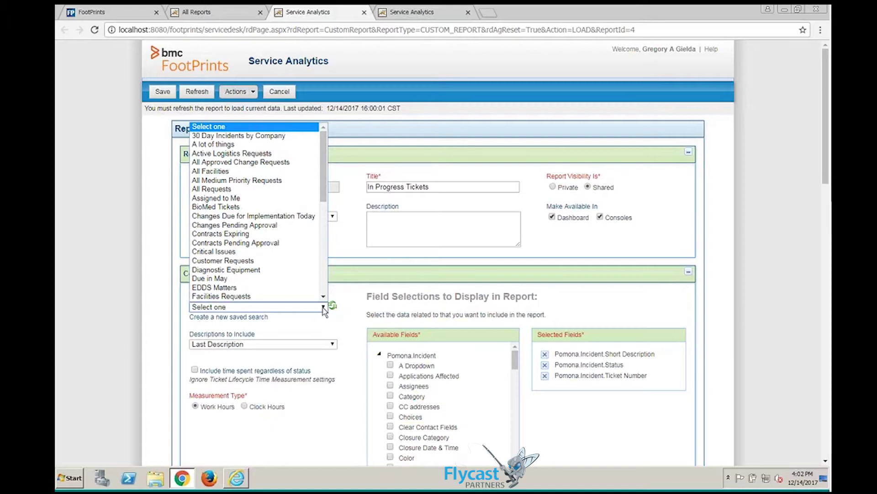
left_click(355, 312)
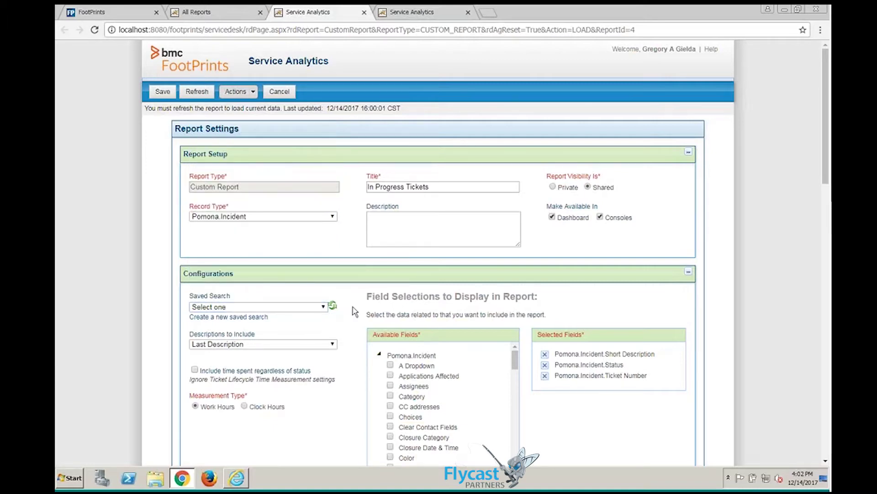
scroll(356, 312, "down", 6)
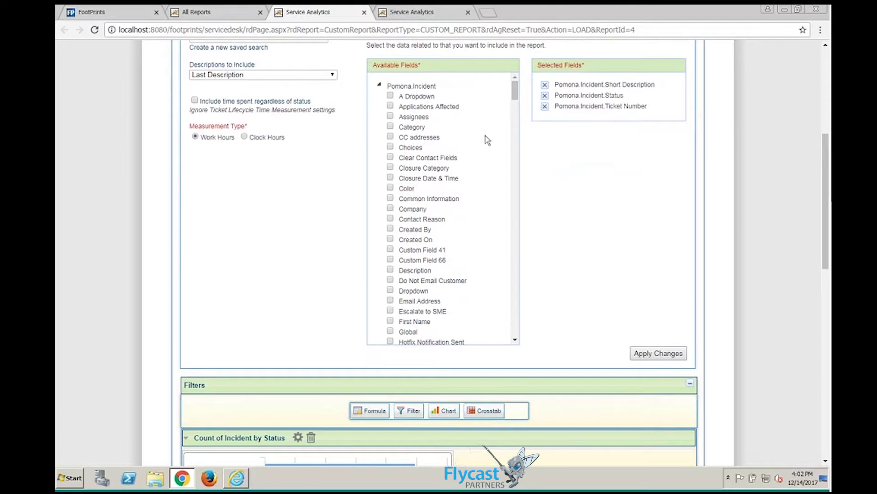
left_click_drag(515, 94, 516, 130)
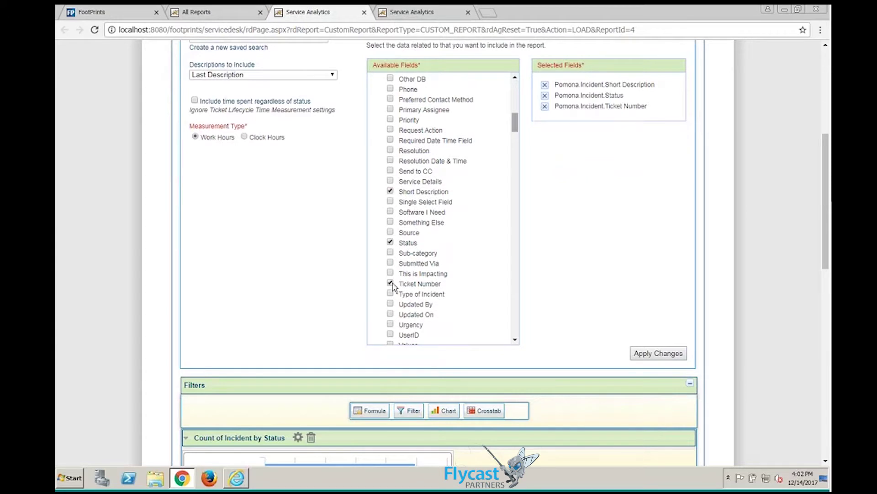
scroll(537, 211, "down", 1)
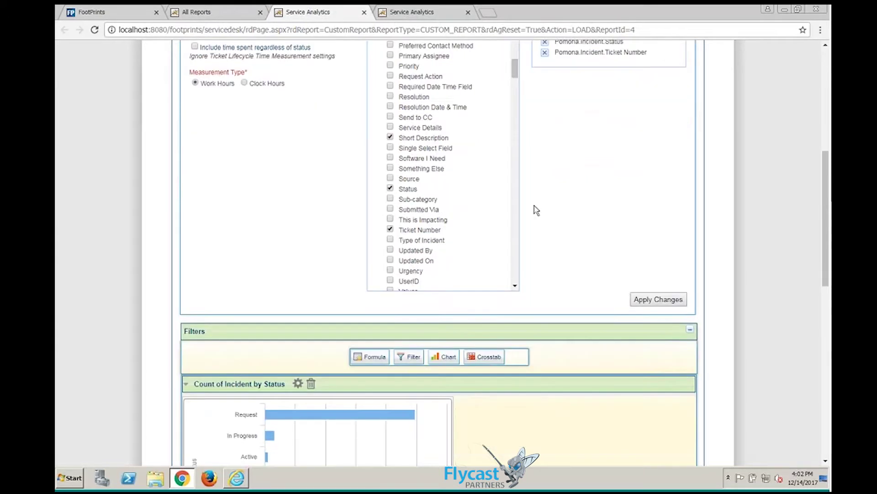
scroll(537, 211, "down", 5)
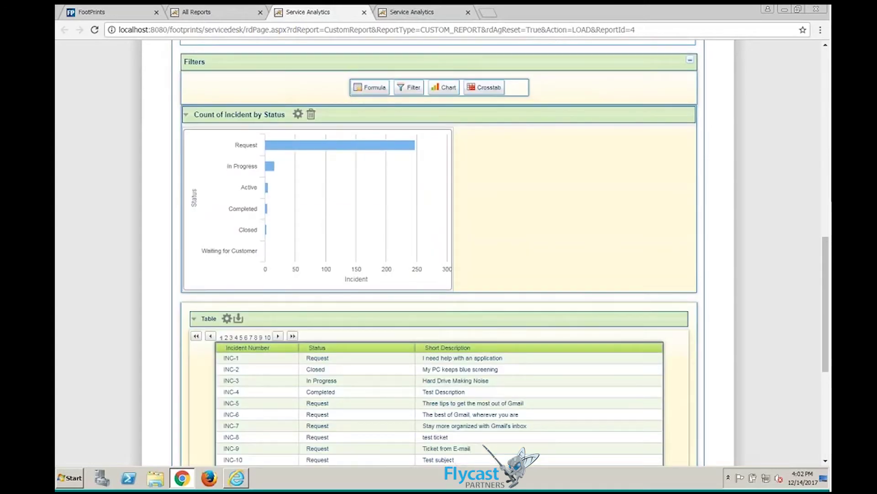
Enlarge the Count of Incident by Status chart to nearly the full section width and make it taller.
left_click_drag(452, 211, 614, 210)
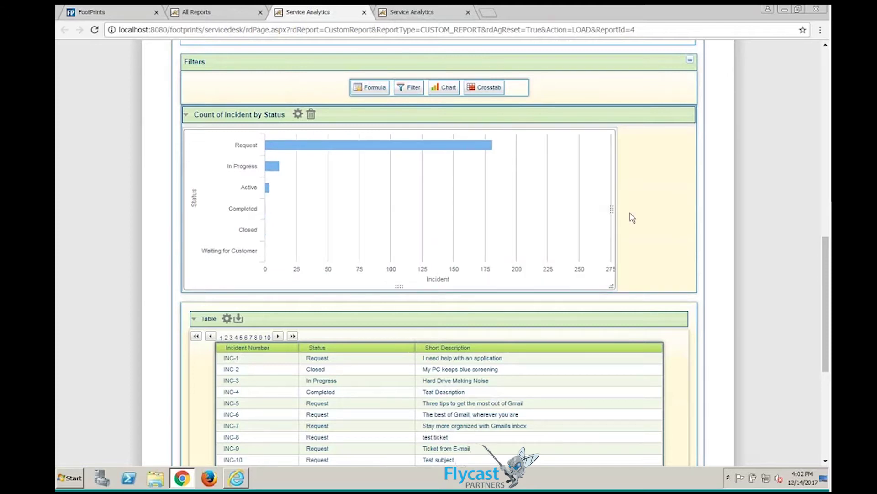
right_click(641, 212)
left_click(613, 206)
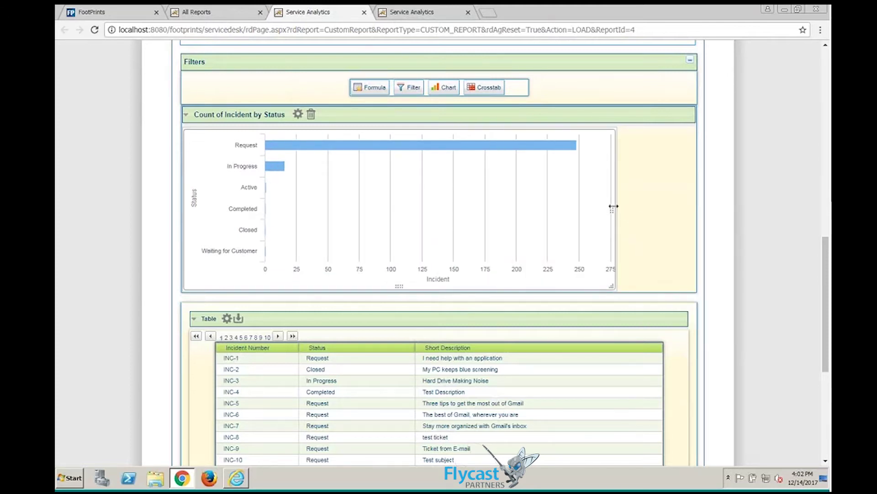
left_click_drag(613, 206, 682, 202)
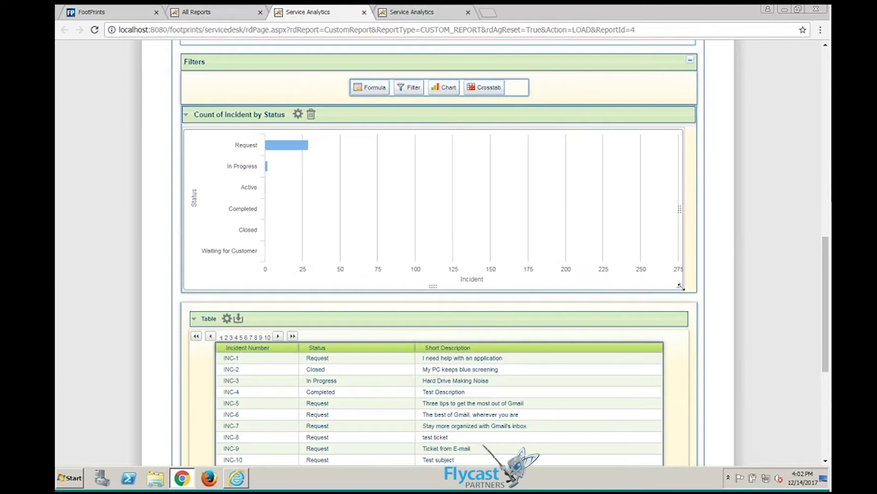
left_click_drag(680, 287, 683, 358)
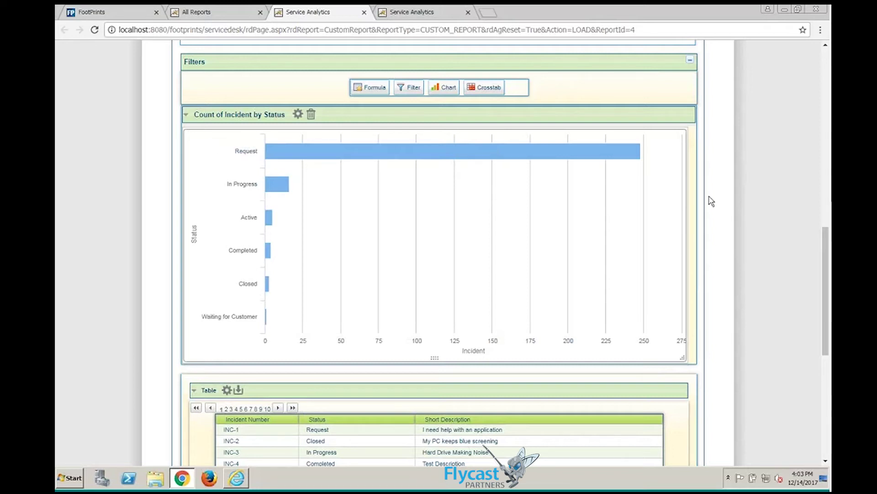
Start Auto-Run scheduling for the In Progress Tickets report and collapse the widgets area above the form.
scroll(712, 201, "up", 8)
scroll(711, 202, "up", 5)
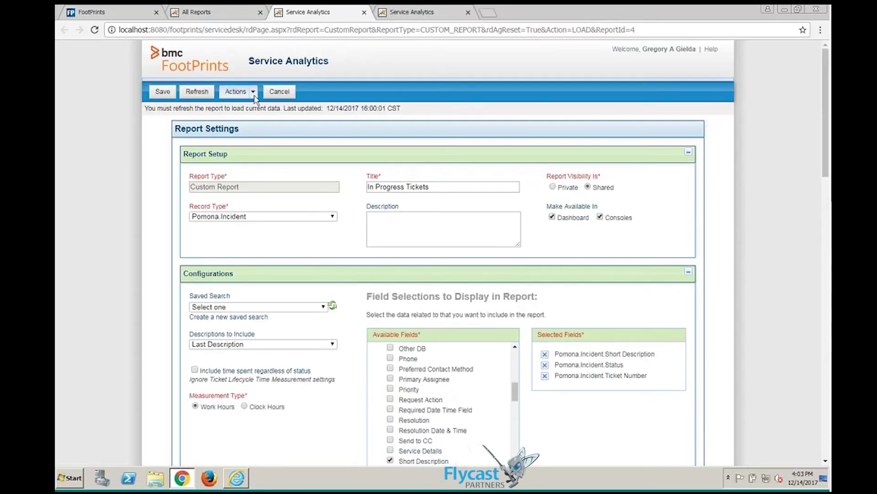
left_click(254, 92)
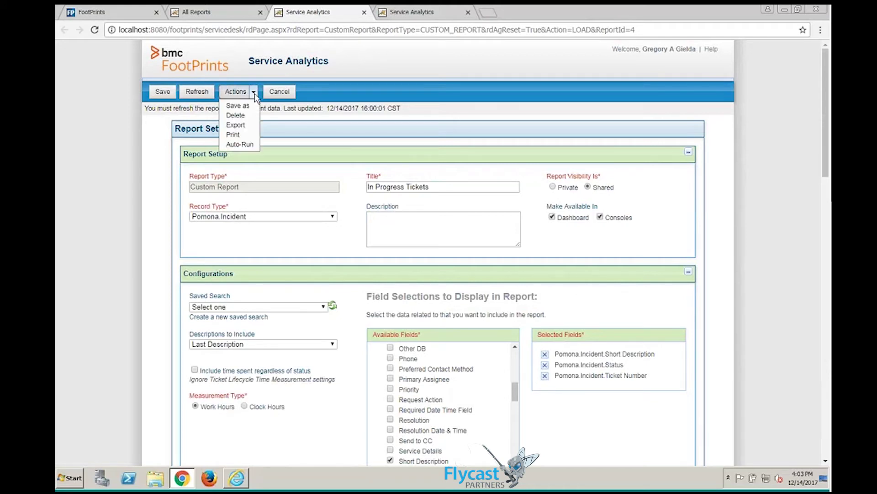
left_click(240, 144)
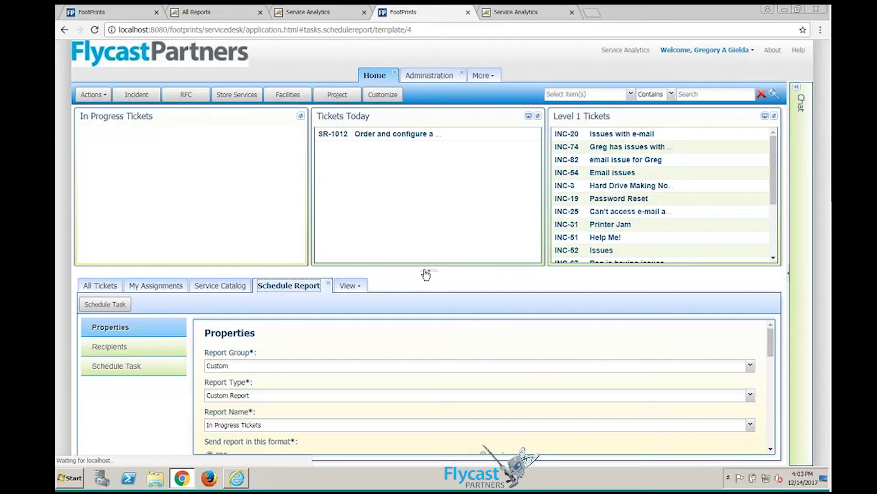
left_click(426, 271)
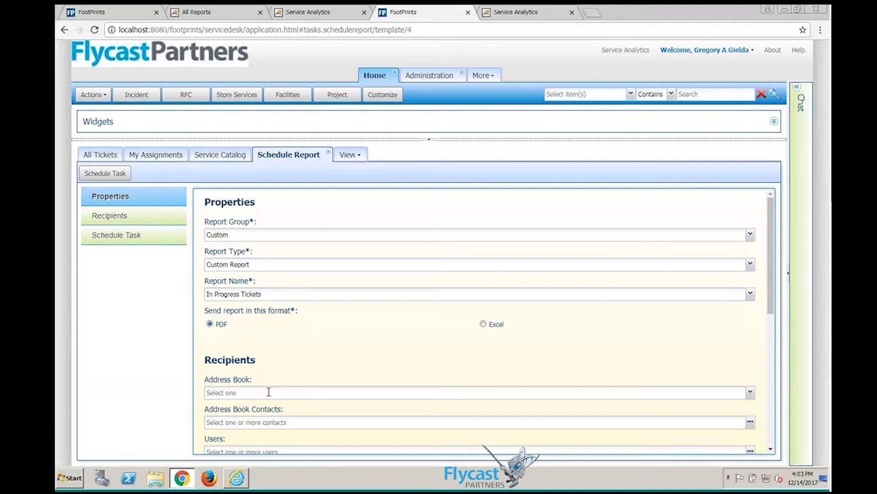
Set the Auto-Run Report task to repeat Daily on Monday, Wednesday and Friday at 06:00 AM.
scroll(339, 358, "down", 3)
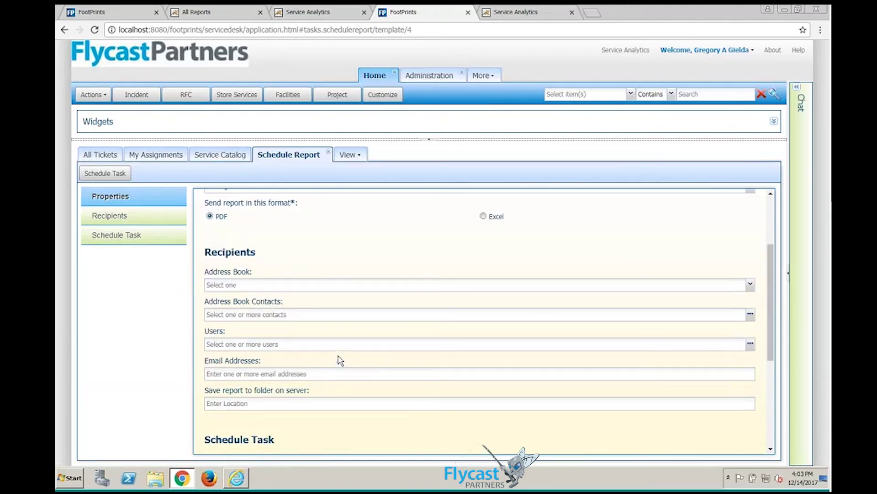
scroll(339, 360, "down", 3)
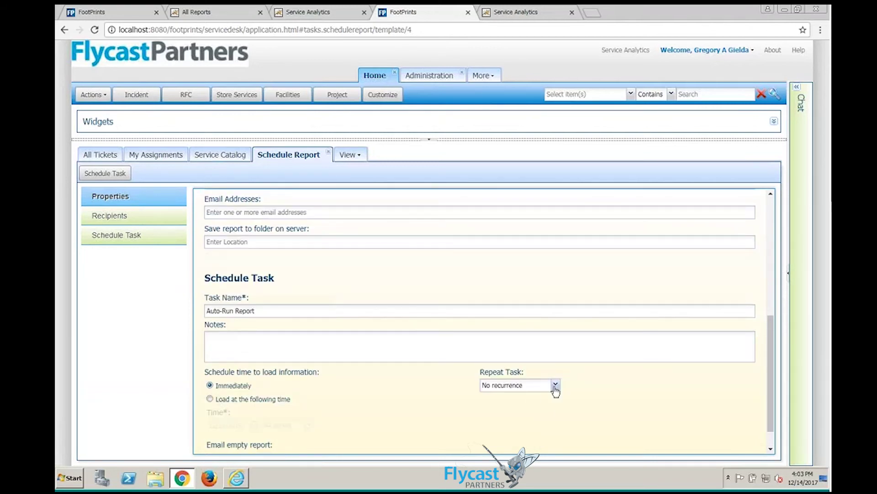
left_click(555, 386)
left_click(508, 408)
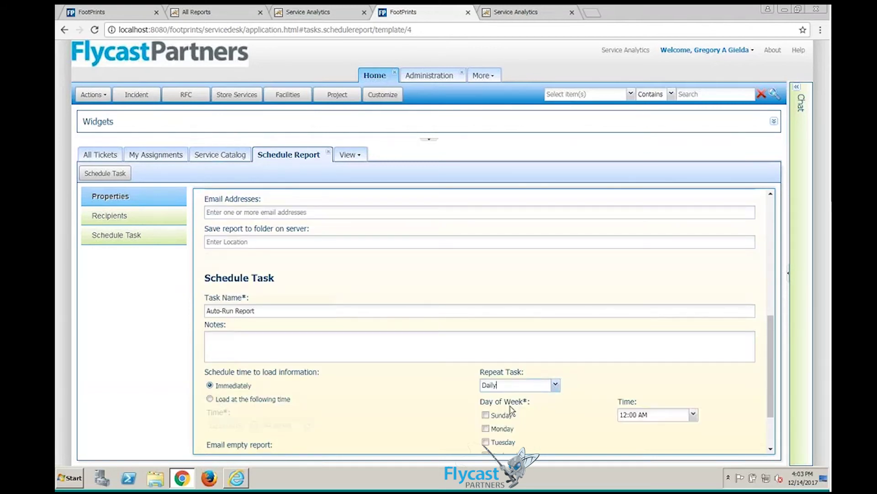
left_click(485, 429)
scroll(442, 417, "down", 3)
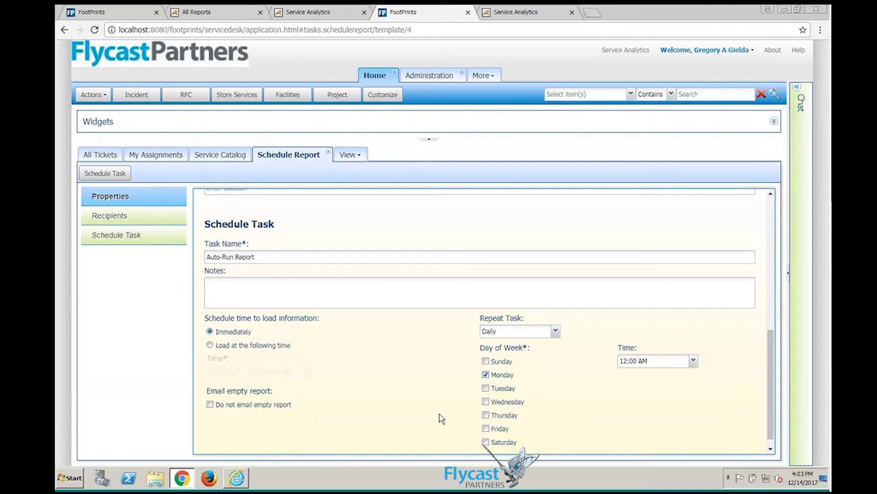
left_click(485, 388)
left_click(486, 414)
left_click(695, 349)
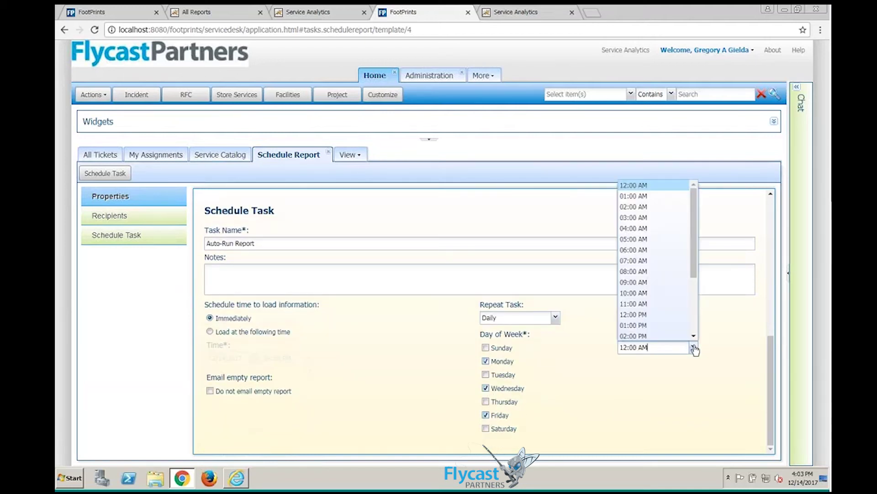
left_click(696, 349)
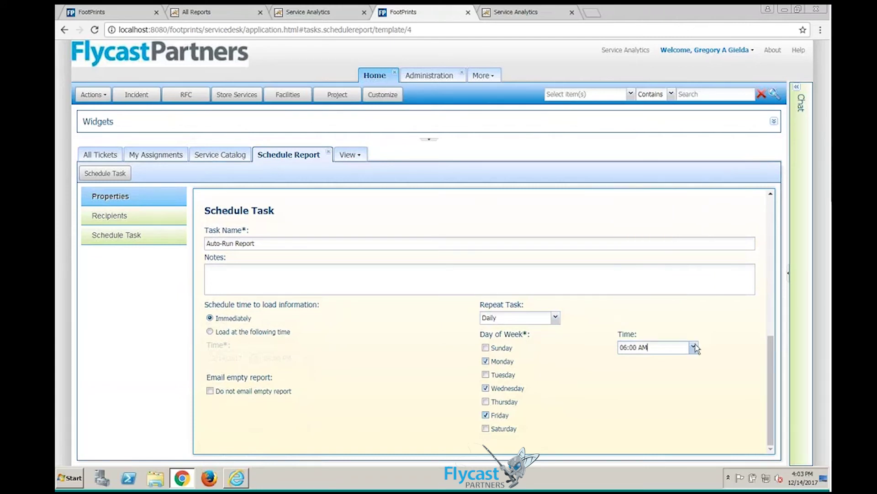